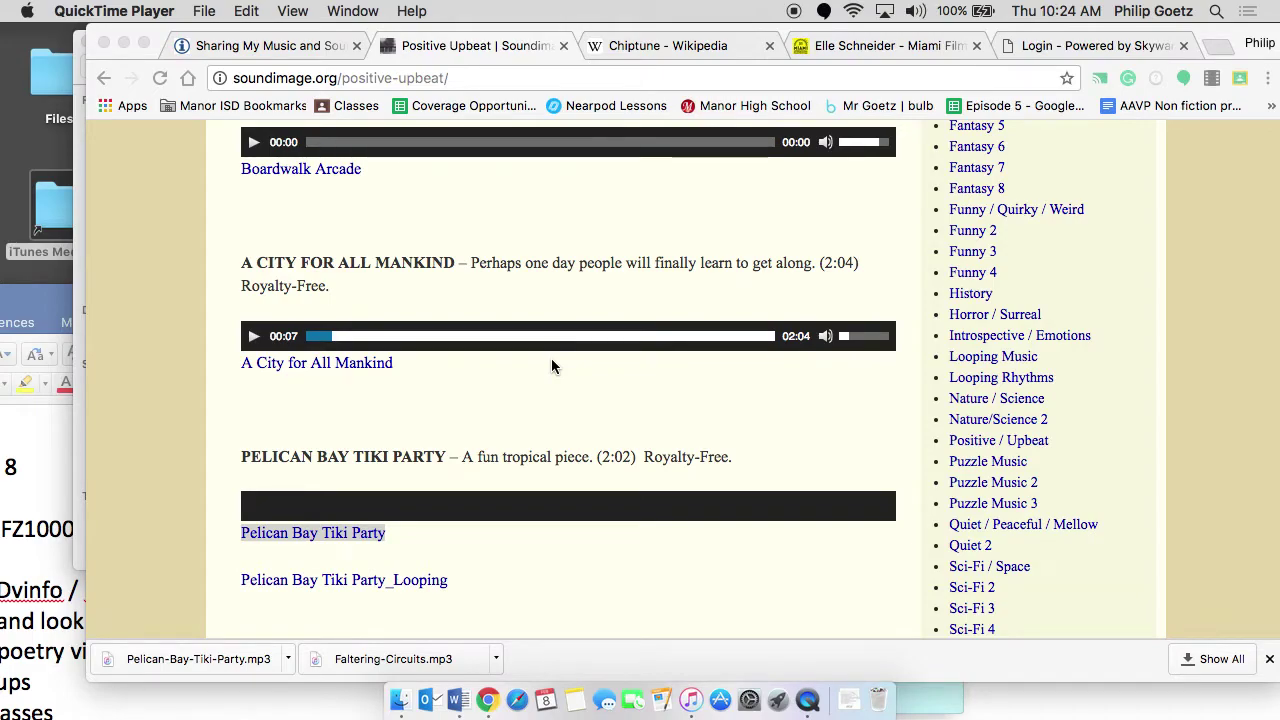
Look through the dvinfo.net forum thread about shared music and sound effects for posts listing new free tracks.
click(287, 42)
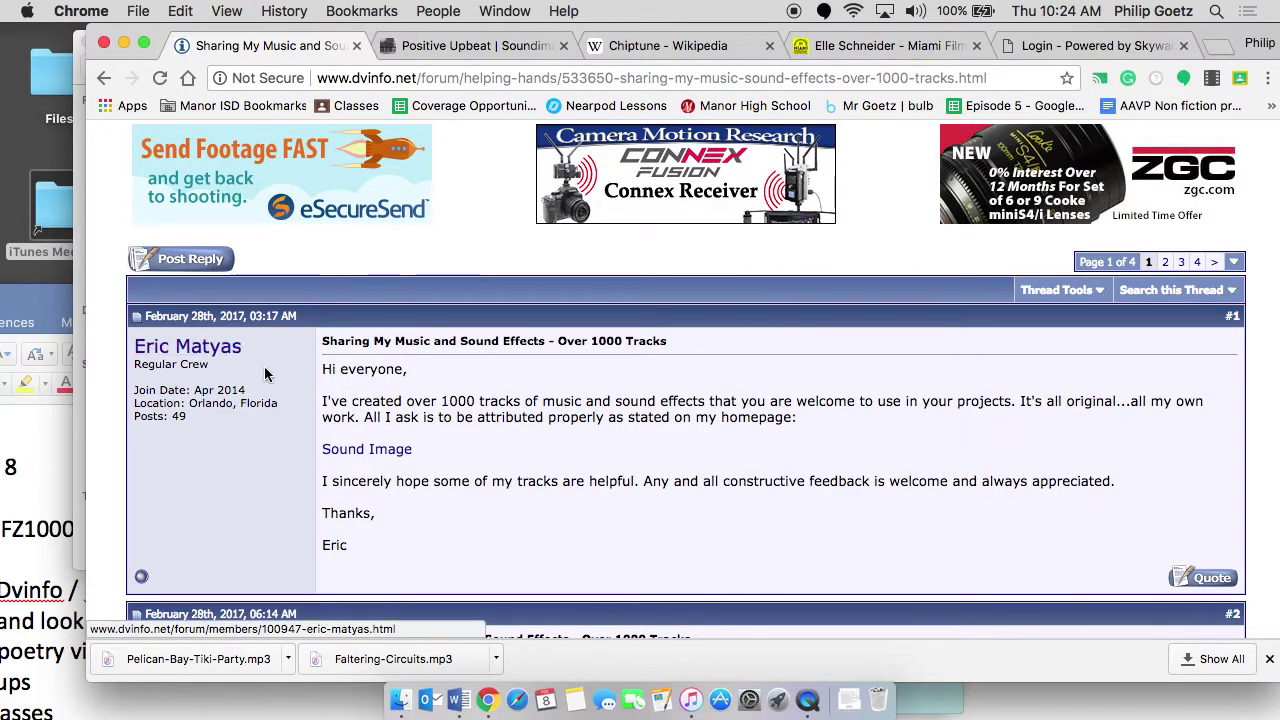
scroll(265, 374, down, 10)
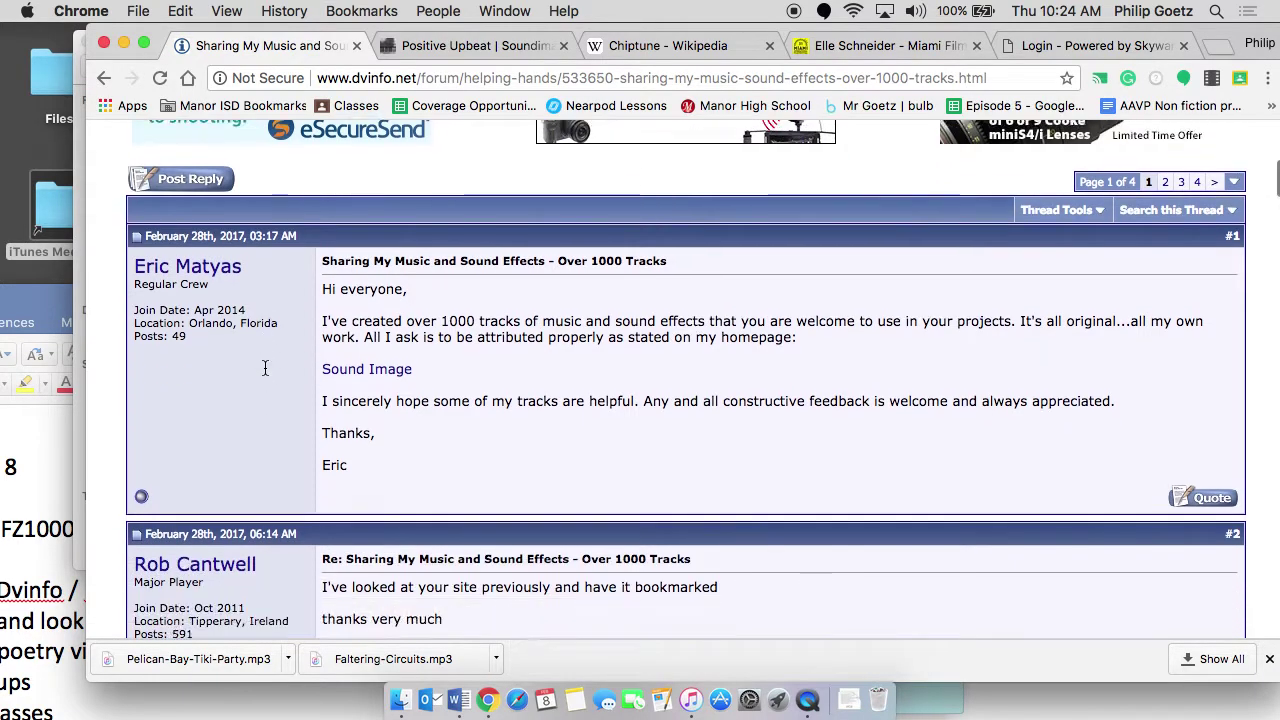
scroll(265, 368, down, 7)
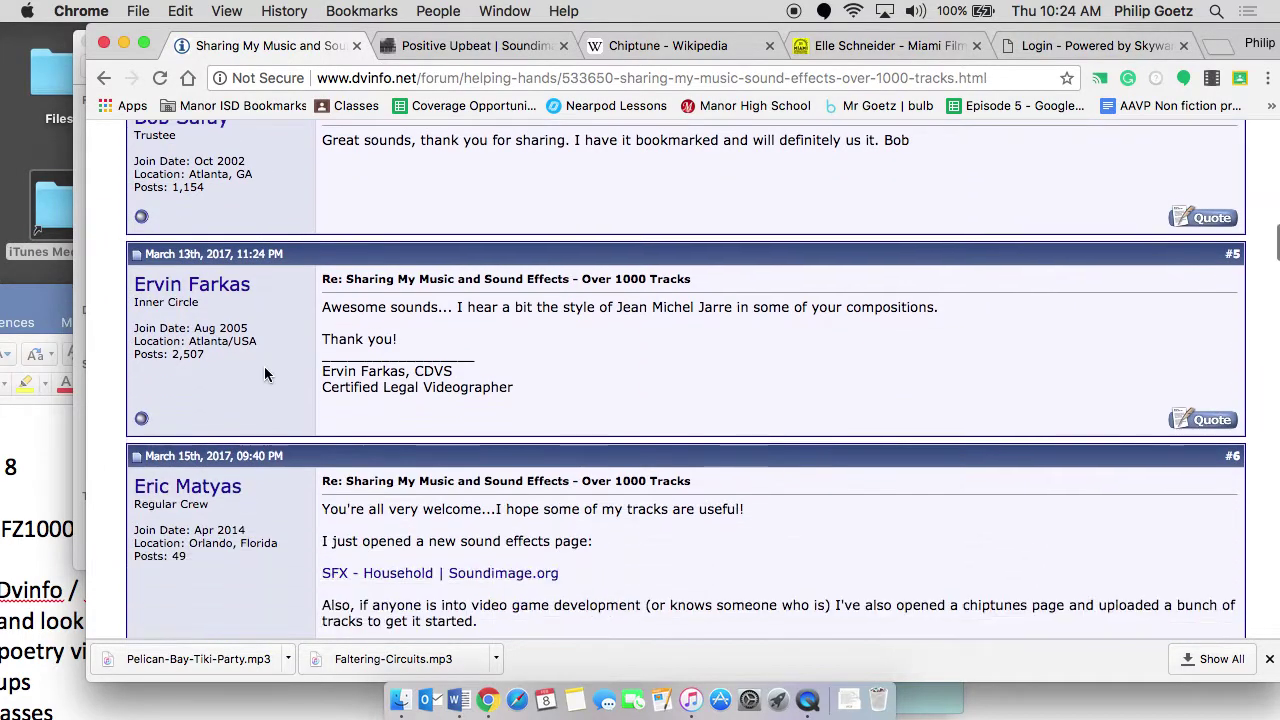
scroll(265, 374, down, 3)
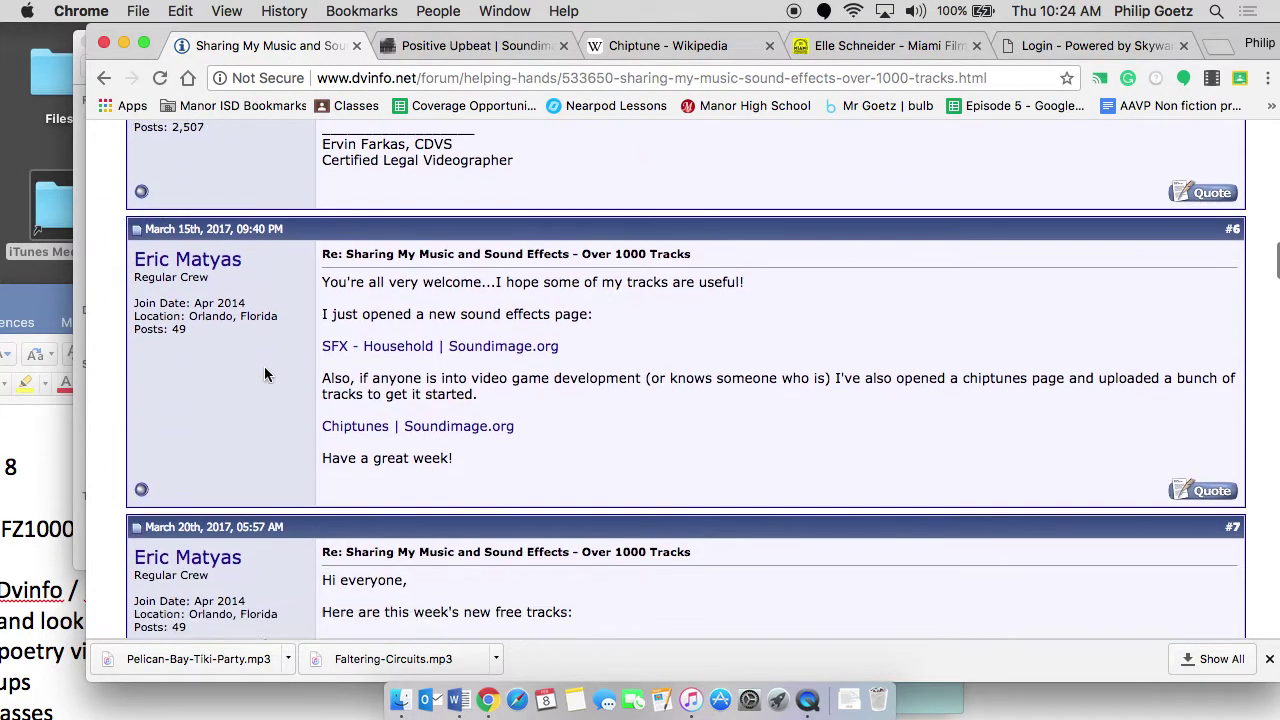
scroll(265, 374, down, 7)
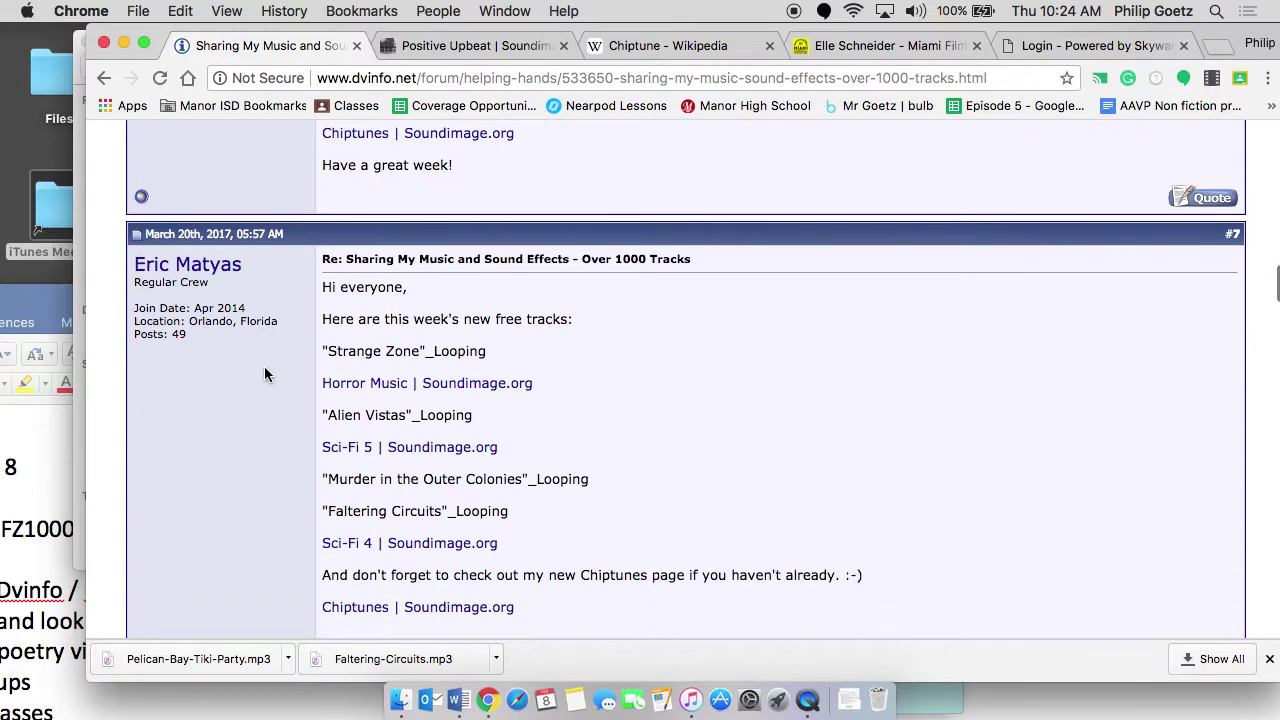
scroll(265, 372, down, 7)
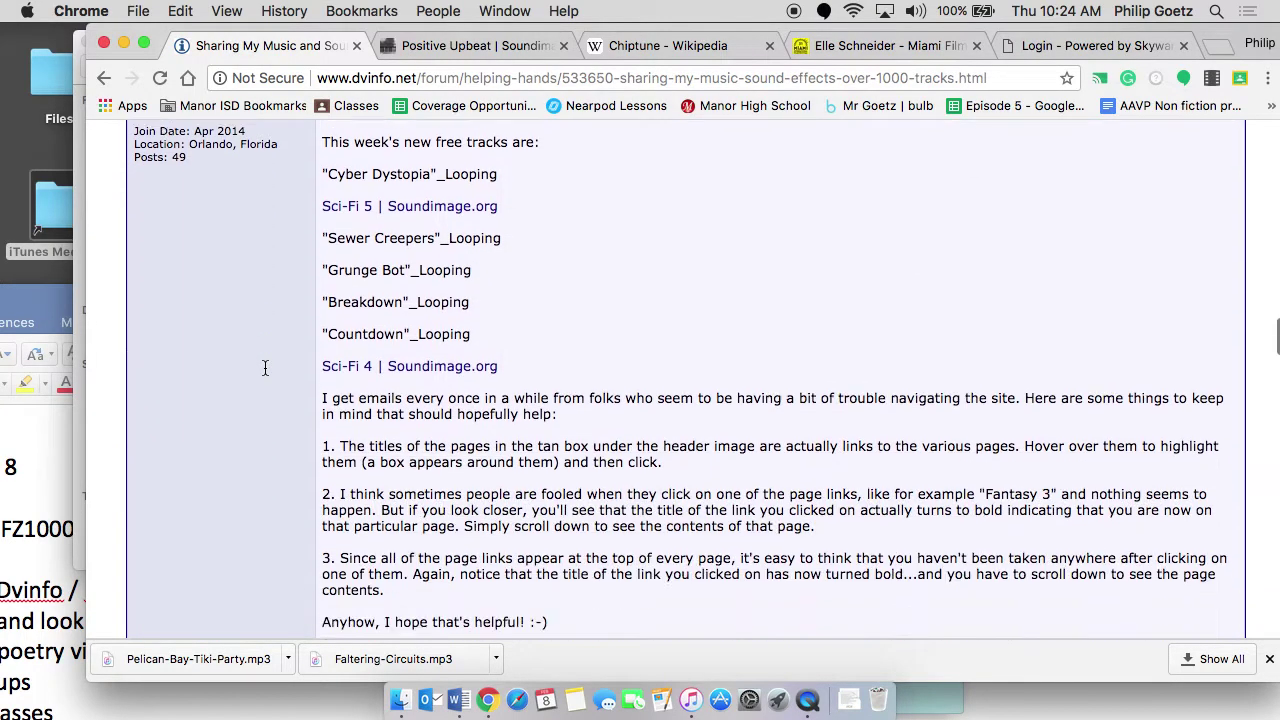
Preview the track A City for All Mankind on the Positive Upbeat page, including its direct MP3 link, and return to the page.
click(442, 45)
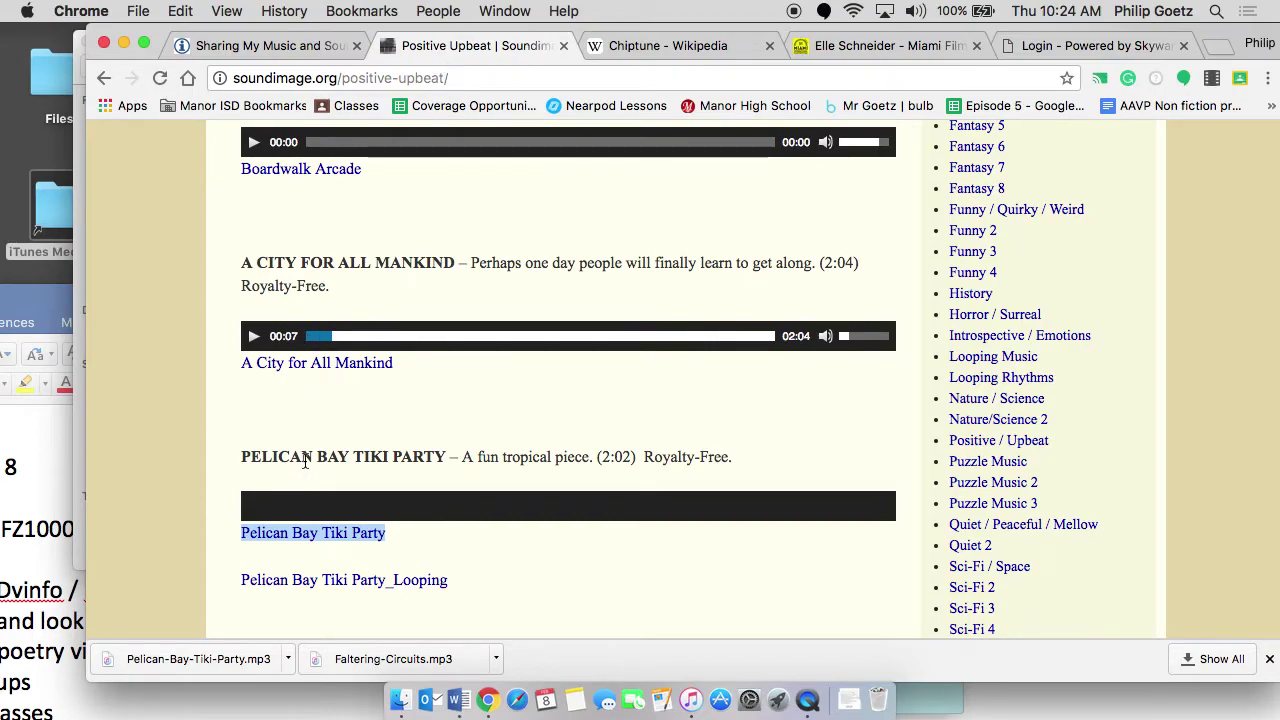
click(265, 511)
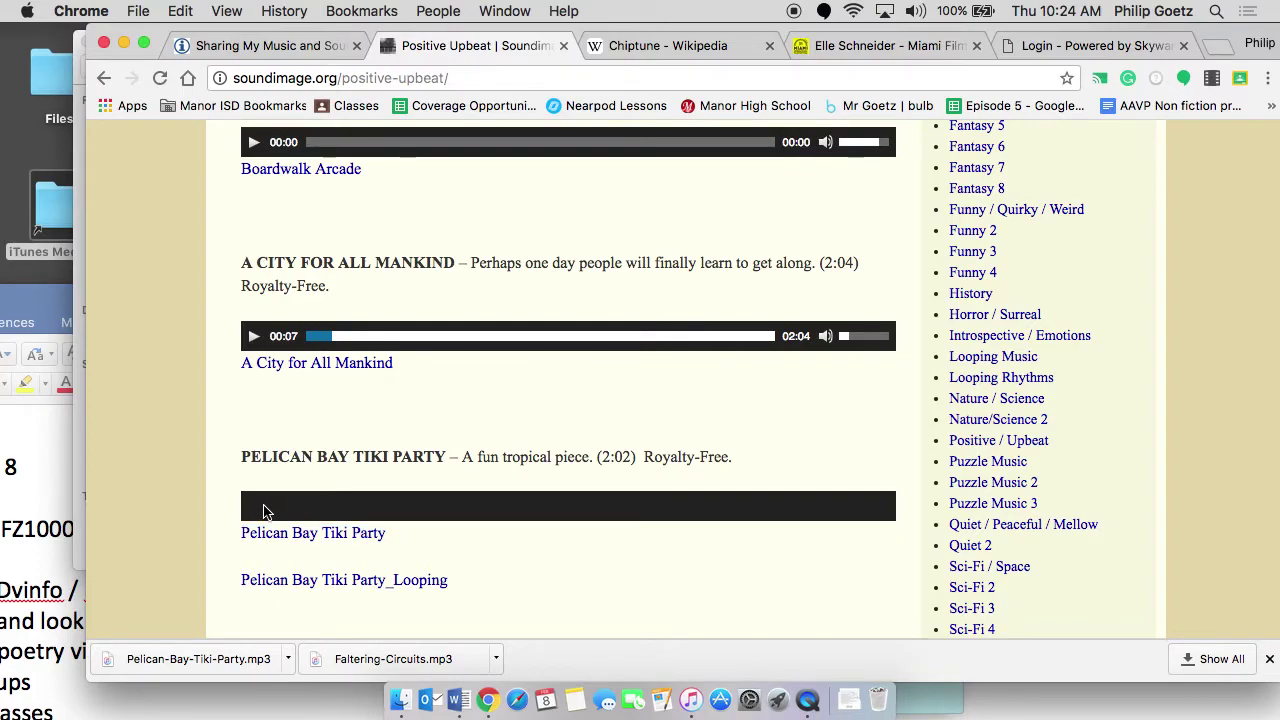
click(253, 340)
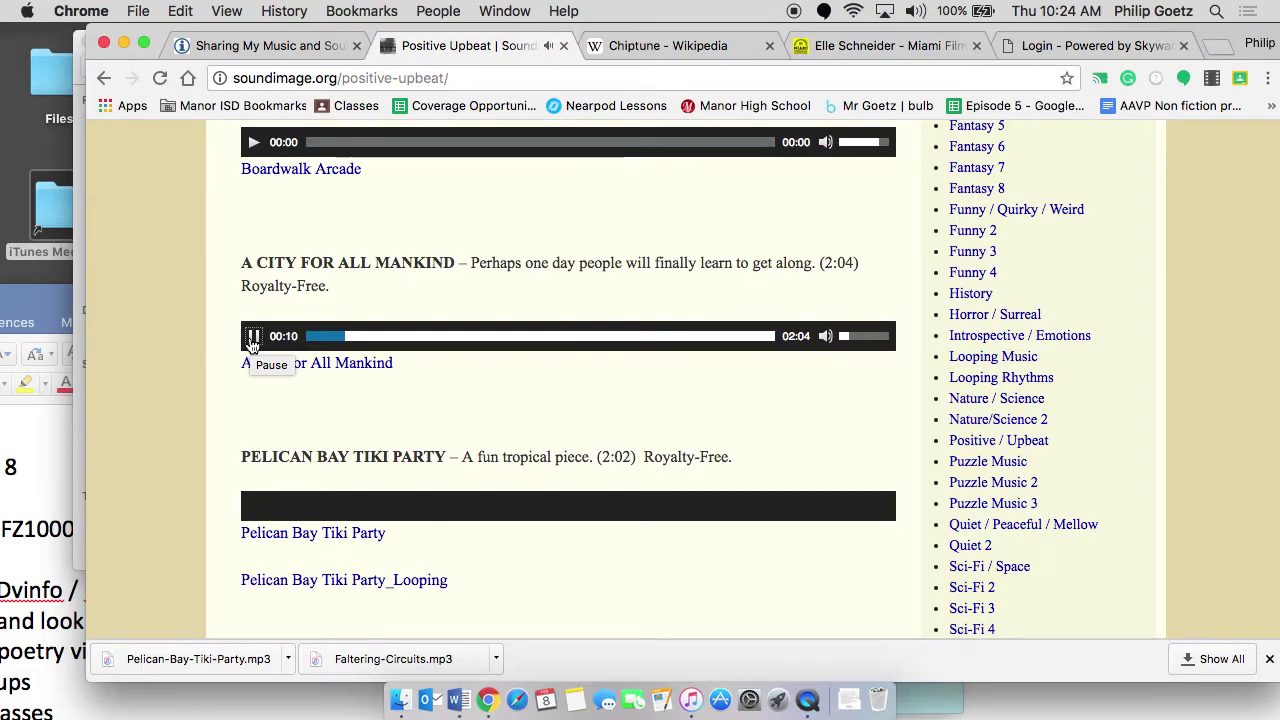
key(XF86AudioRaiseVolume)
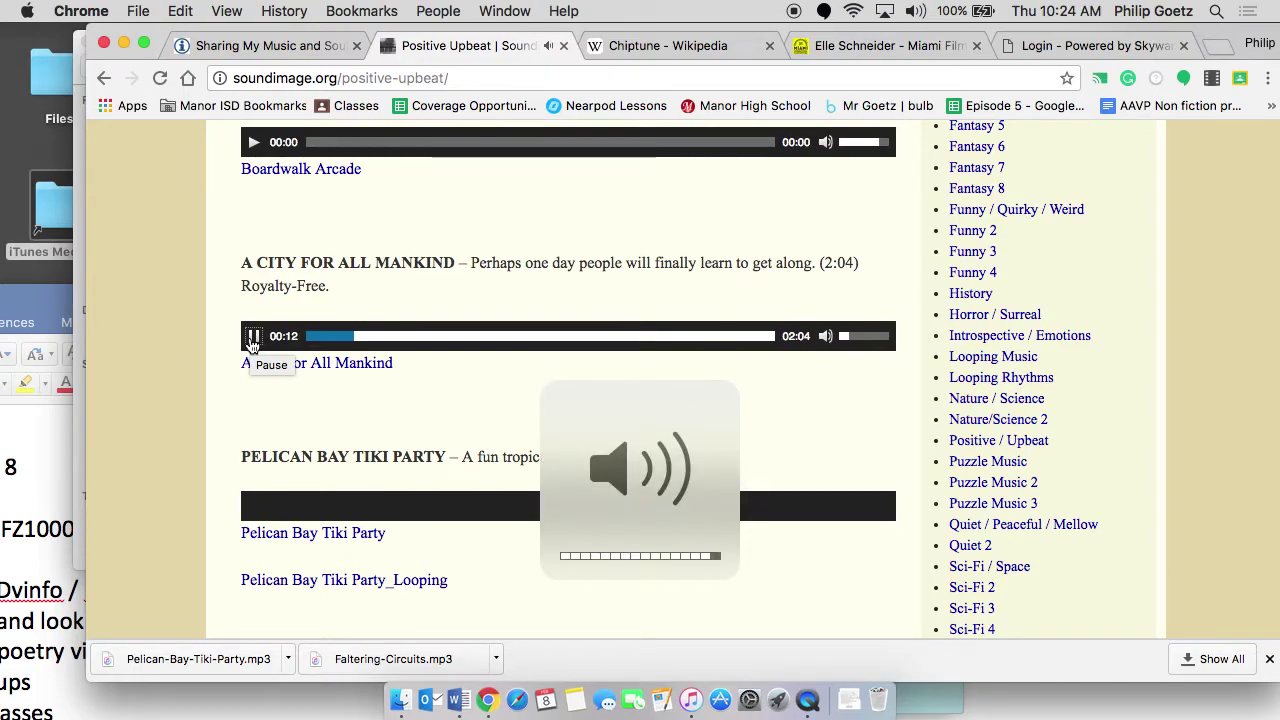
click(253, 340)
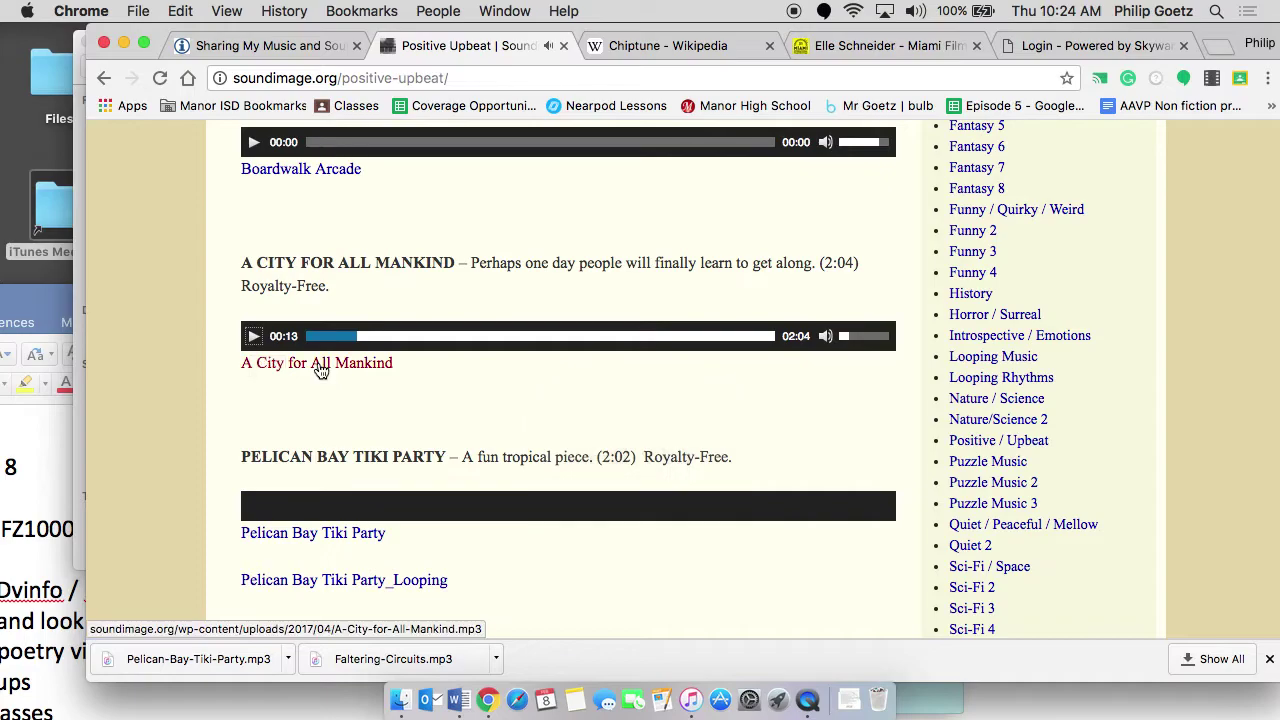
click(320, 366)
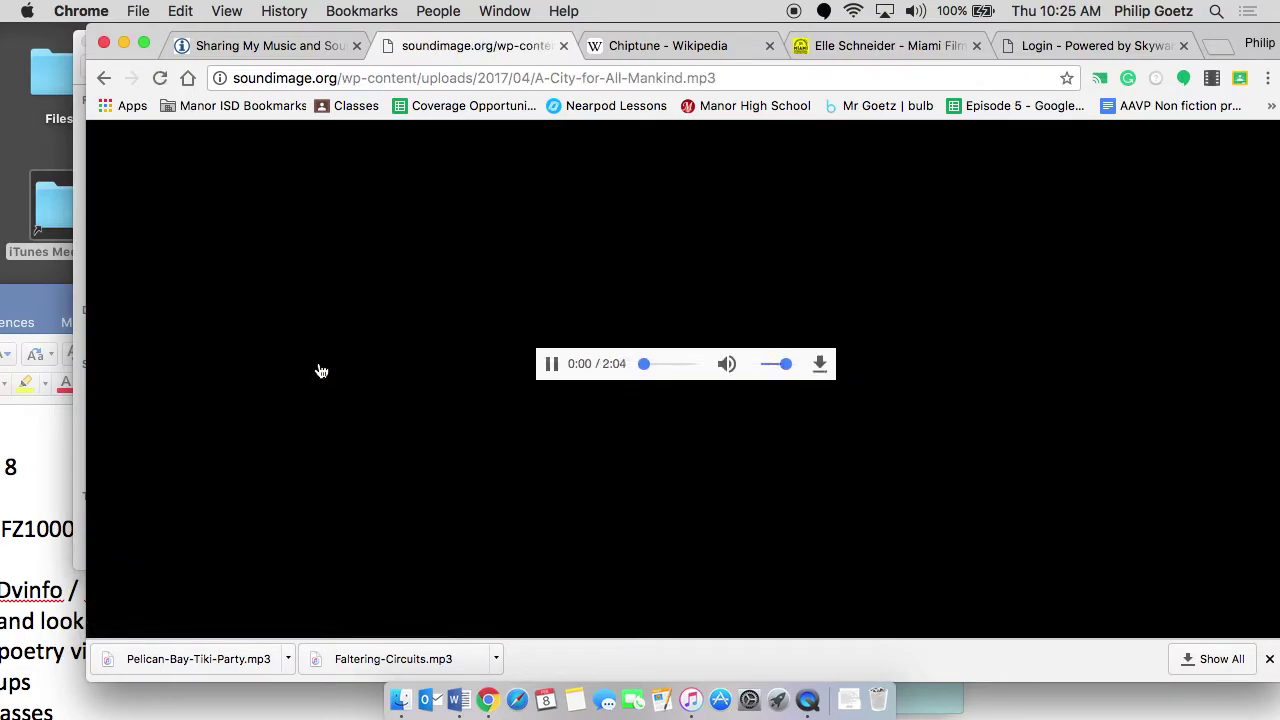
click(104, 77)
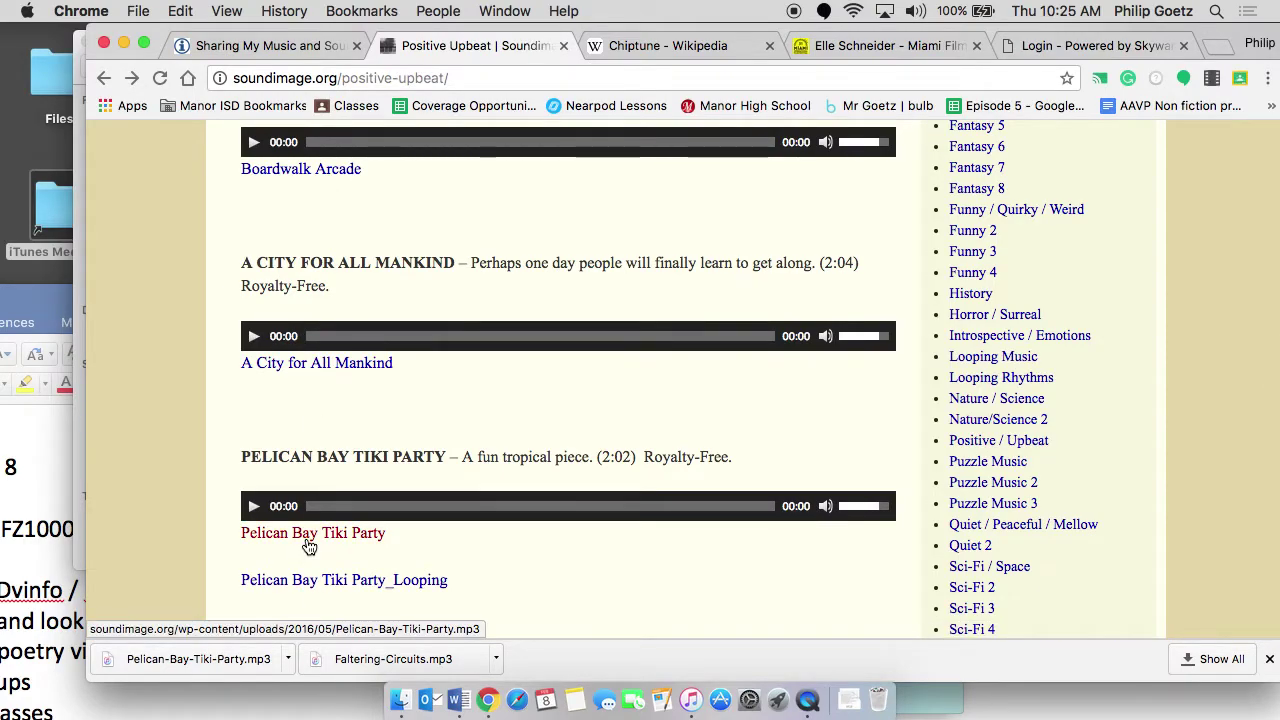
Download the linked Pelican Bay Tiki Party track to the Desktop as MP3 audio named Pelican-Bay-Tiki-Party (1).
right_click(308, 546)
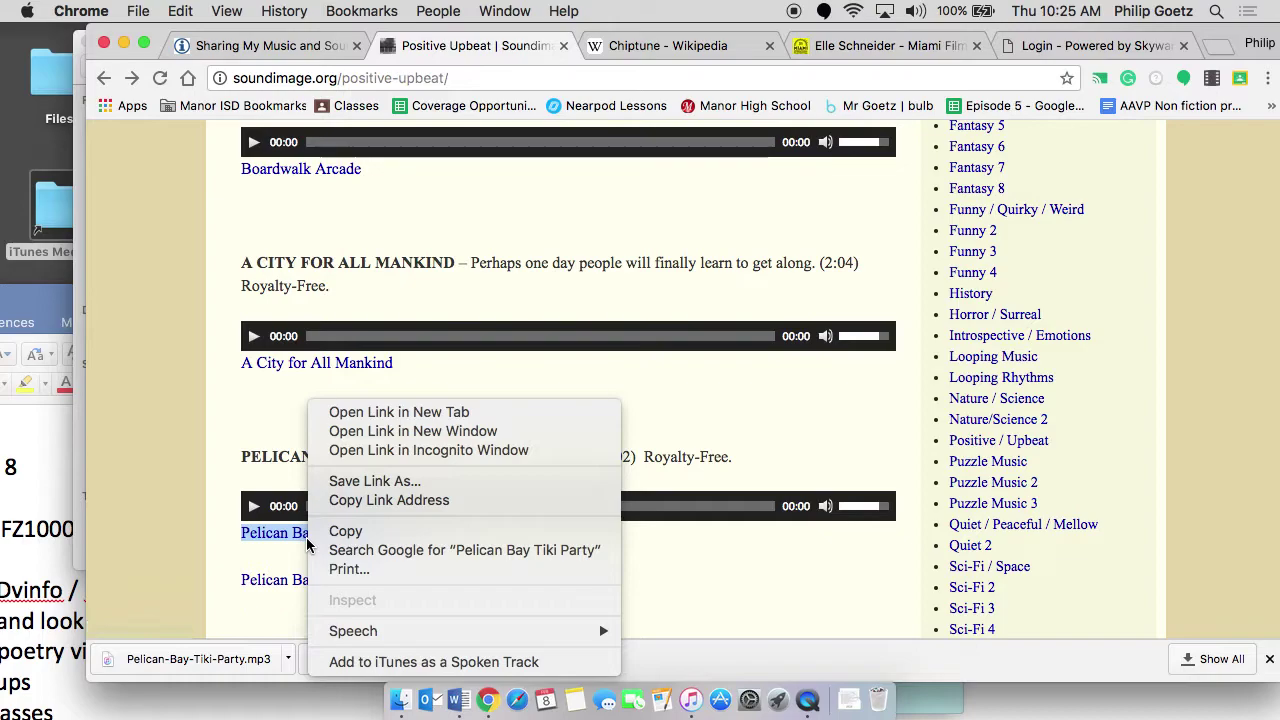
click(375, 481)
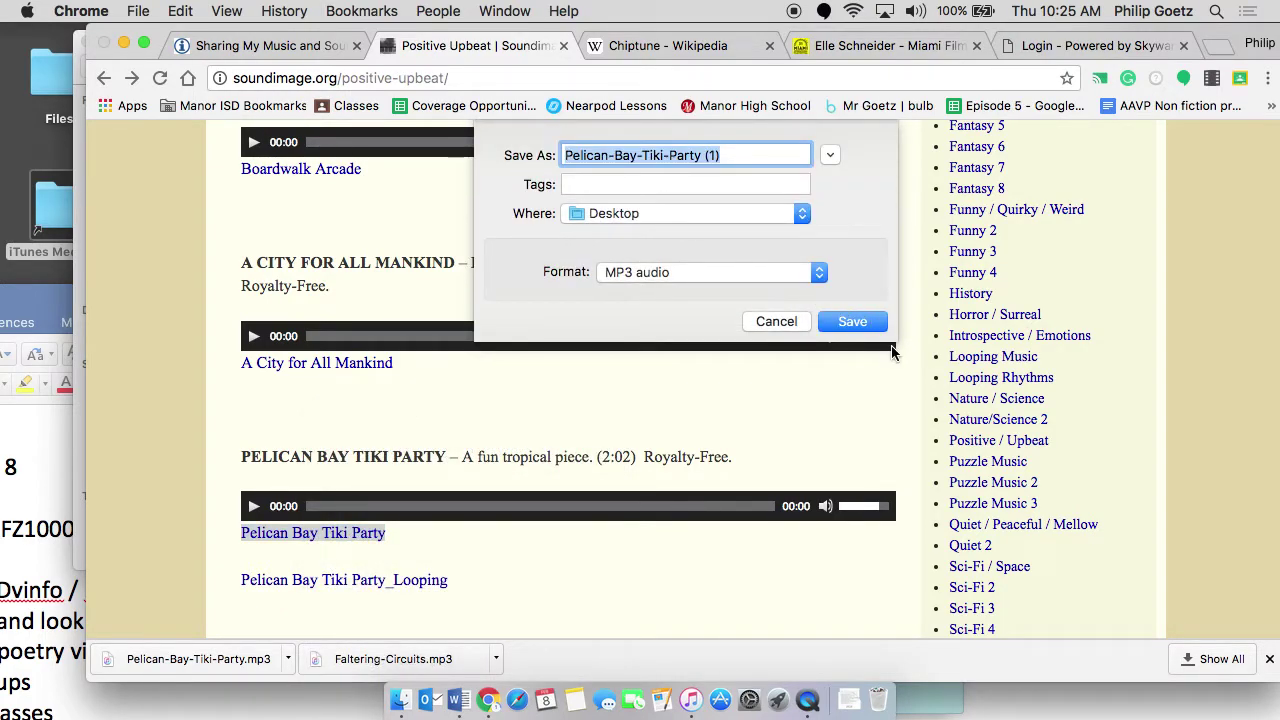
click(851, 321)
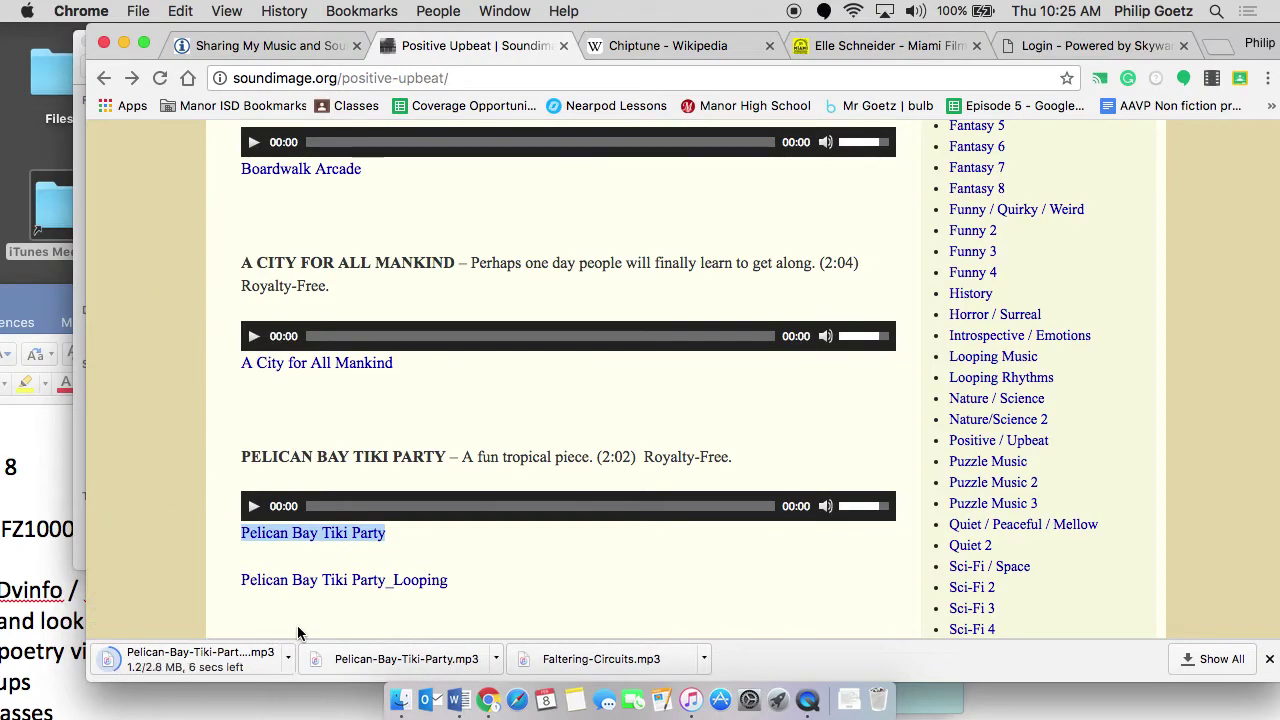
Open the downloaded Pelican Bay Tiki Party MP3 in iTunes, pause its playback and bring the whole player window into view.
click(183, 665)
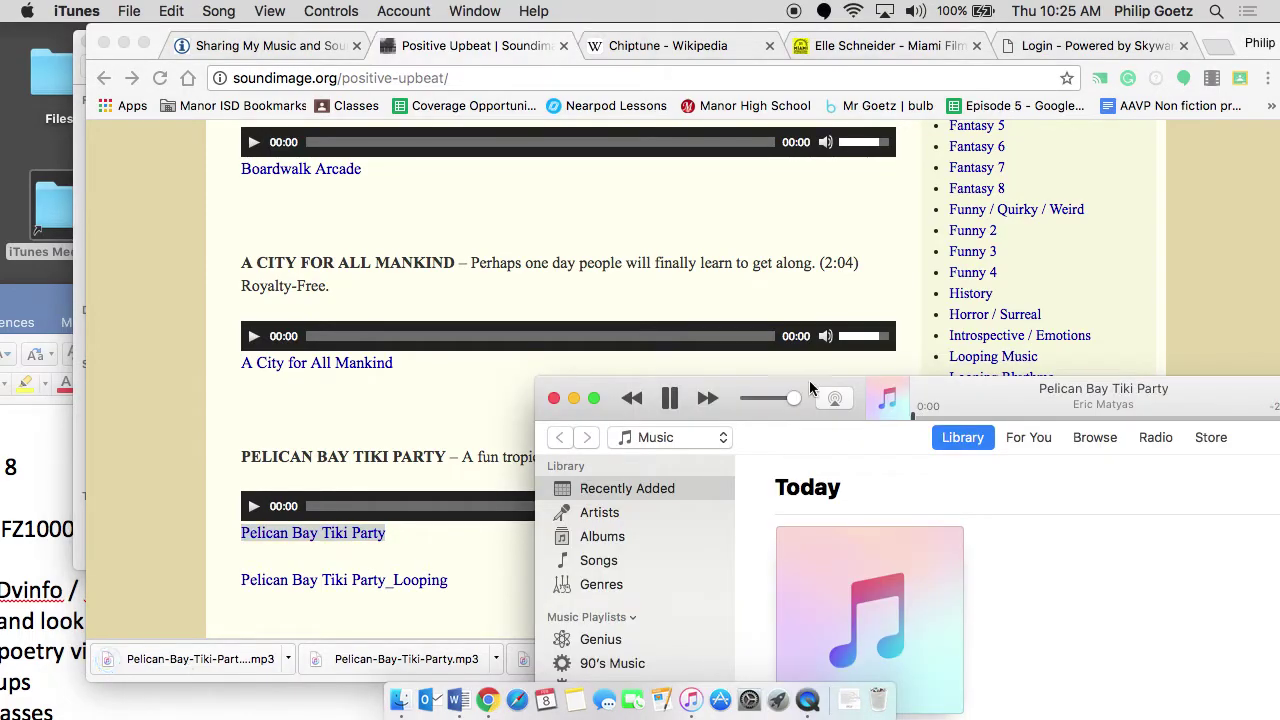
drag(792, 378, 462, 71)
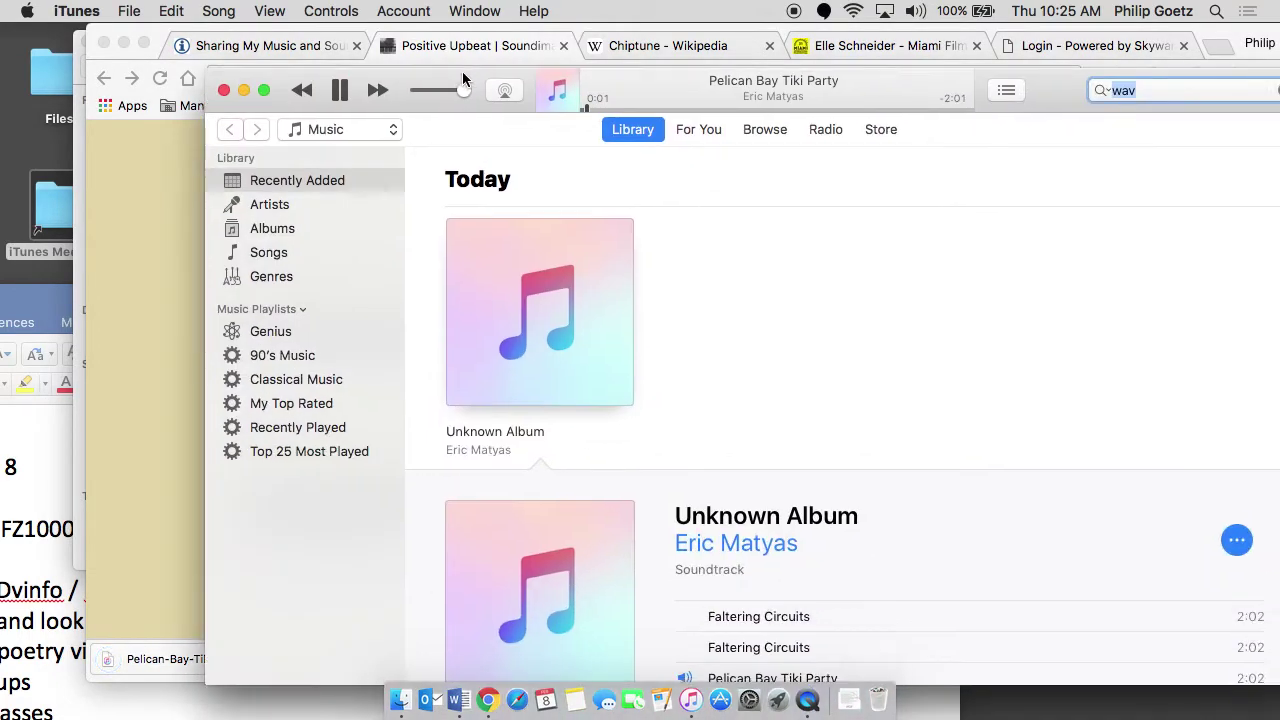
click(340, 90)
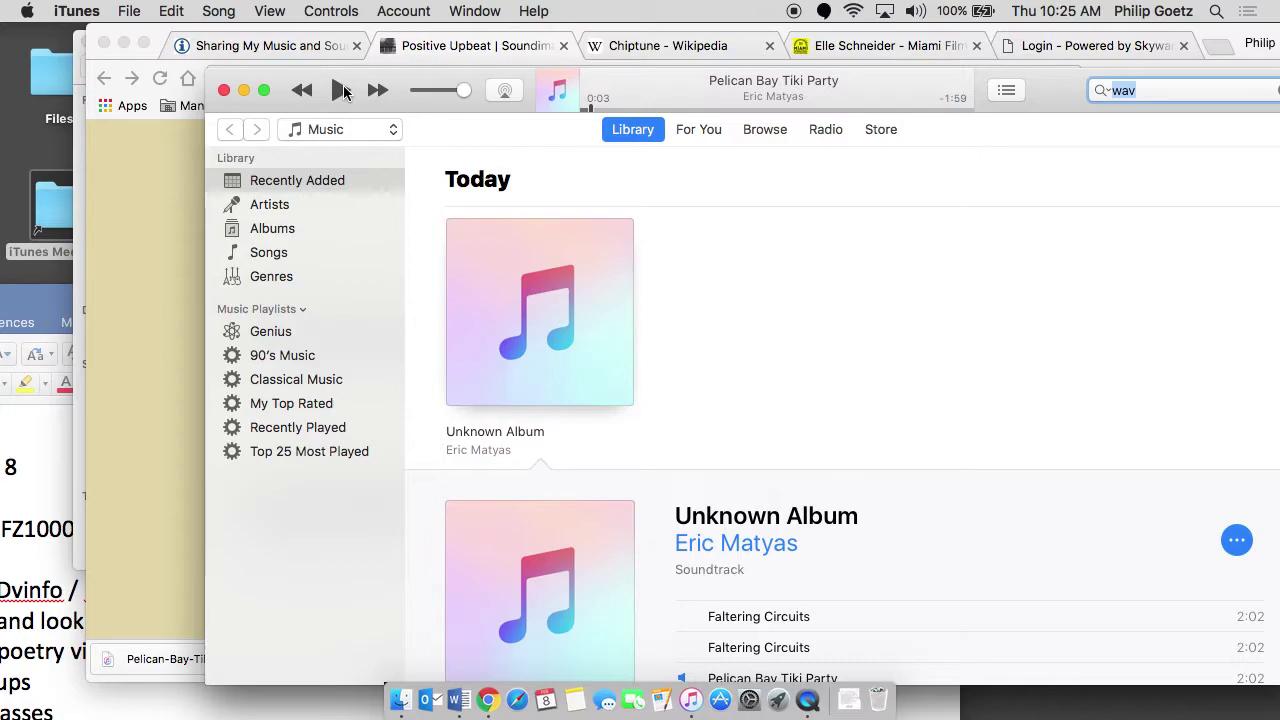
drag(425, 78, 300, 33)
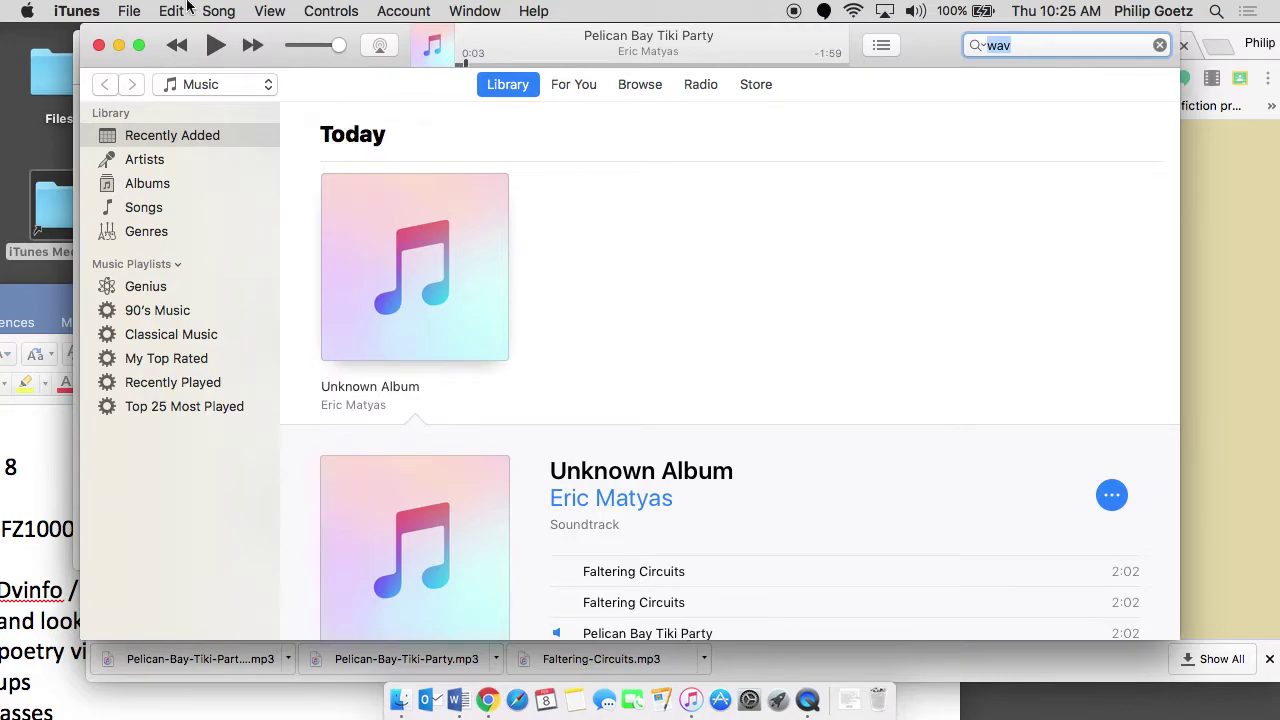
Open the import settings in the iTunes preferences and choose WAV Encoder for importing.
click(128, 10)
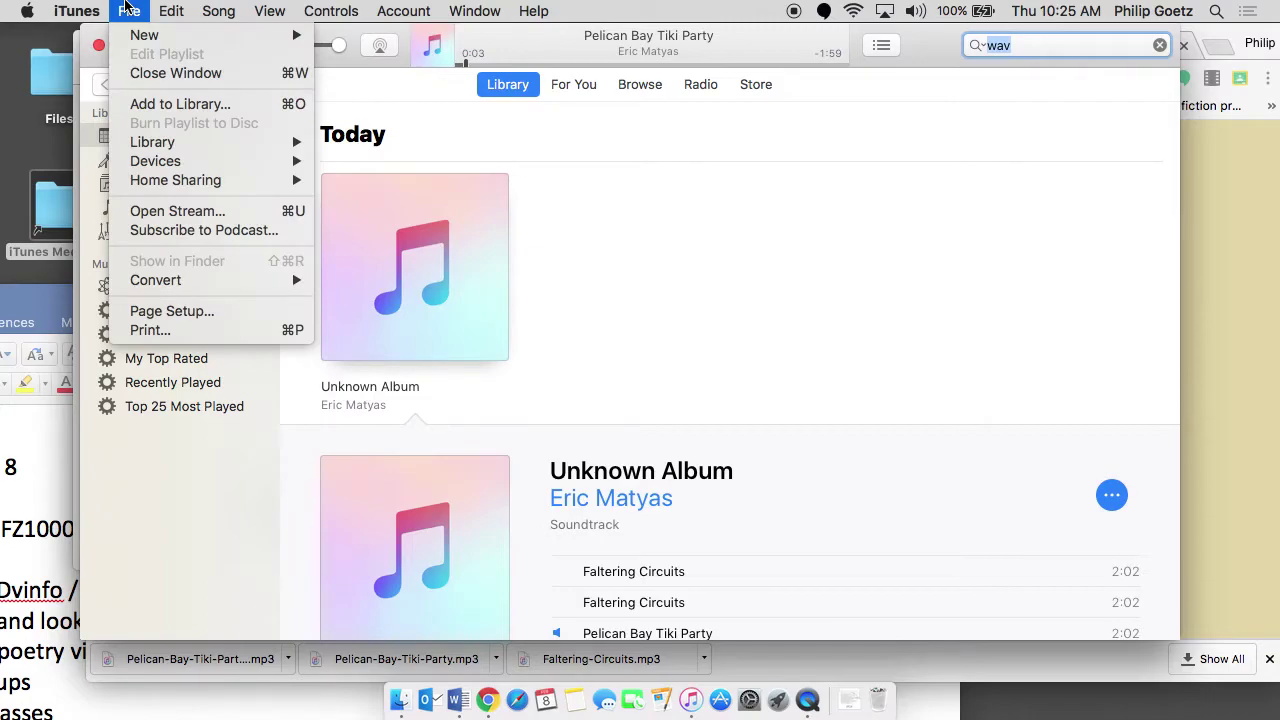
mouse_move(86, 12)
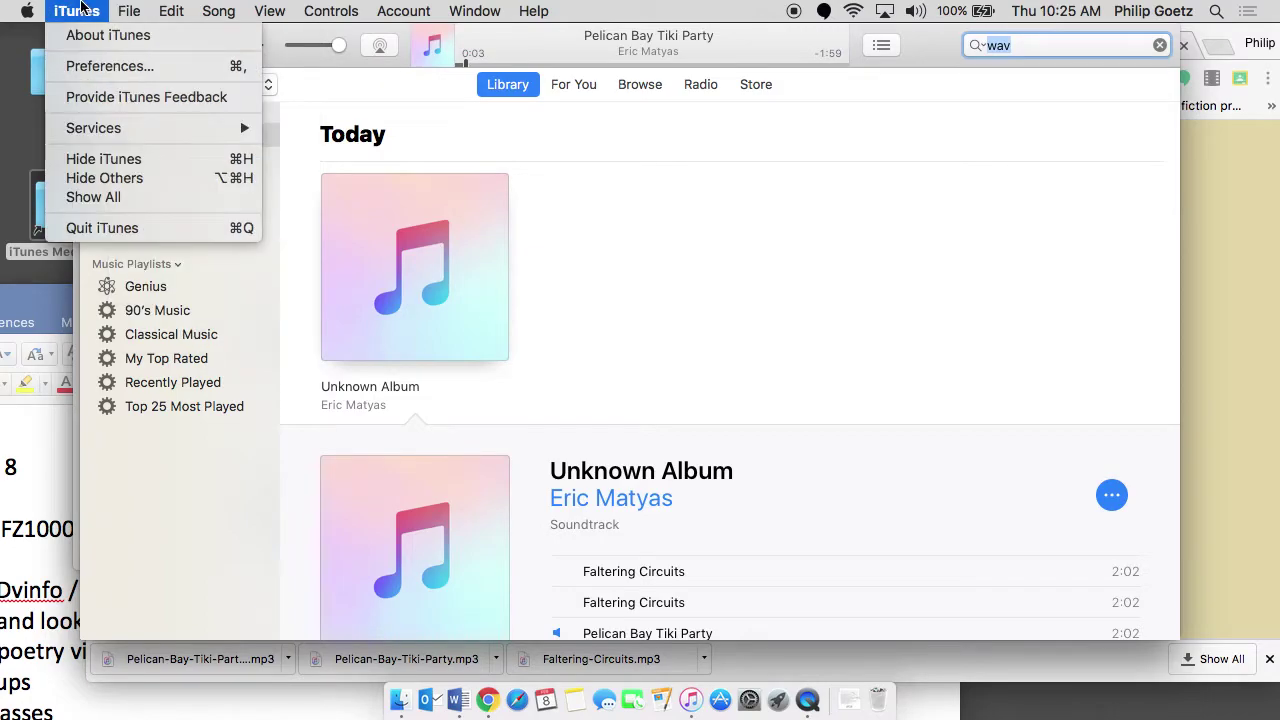
click(96, 67)
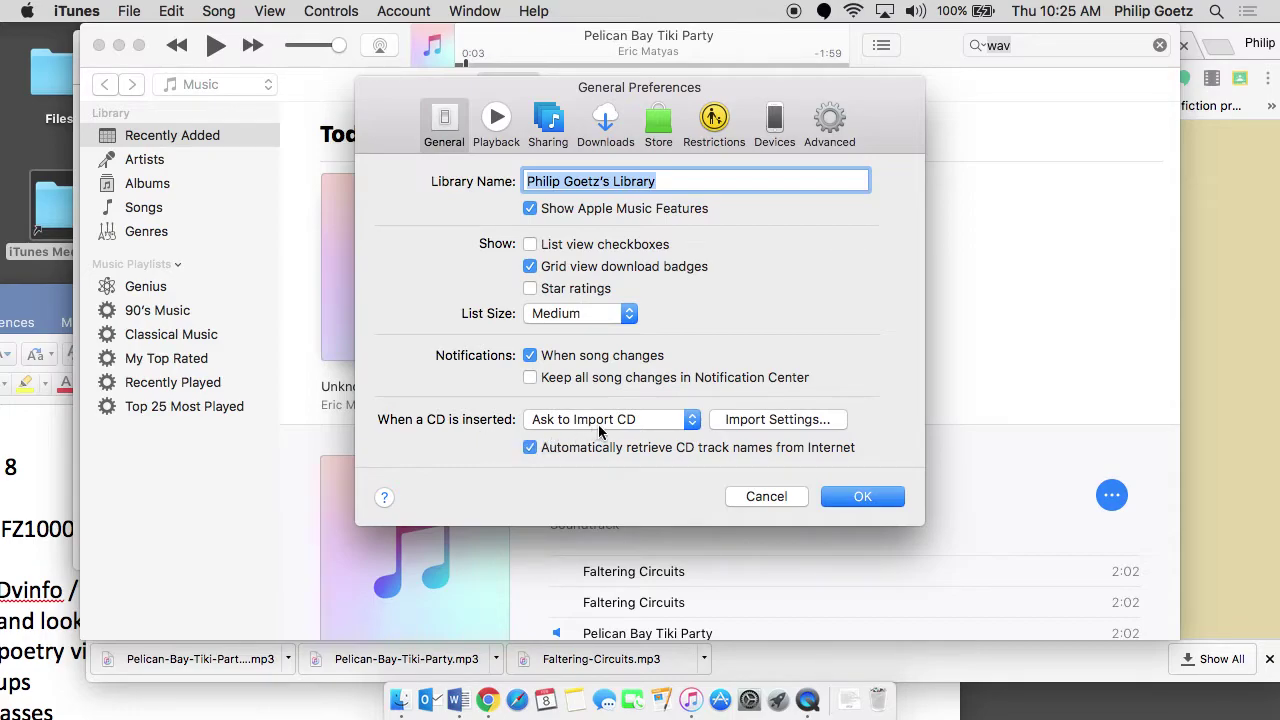
click(760, 420)
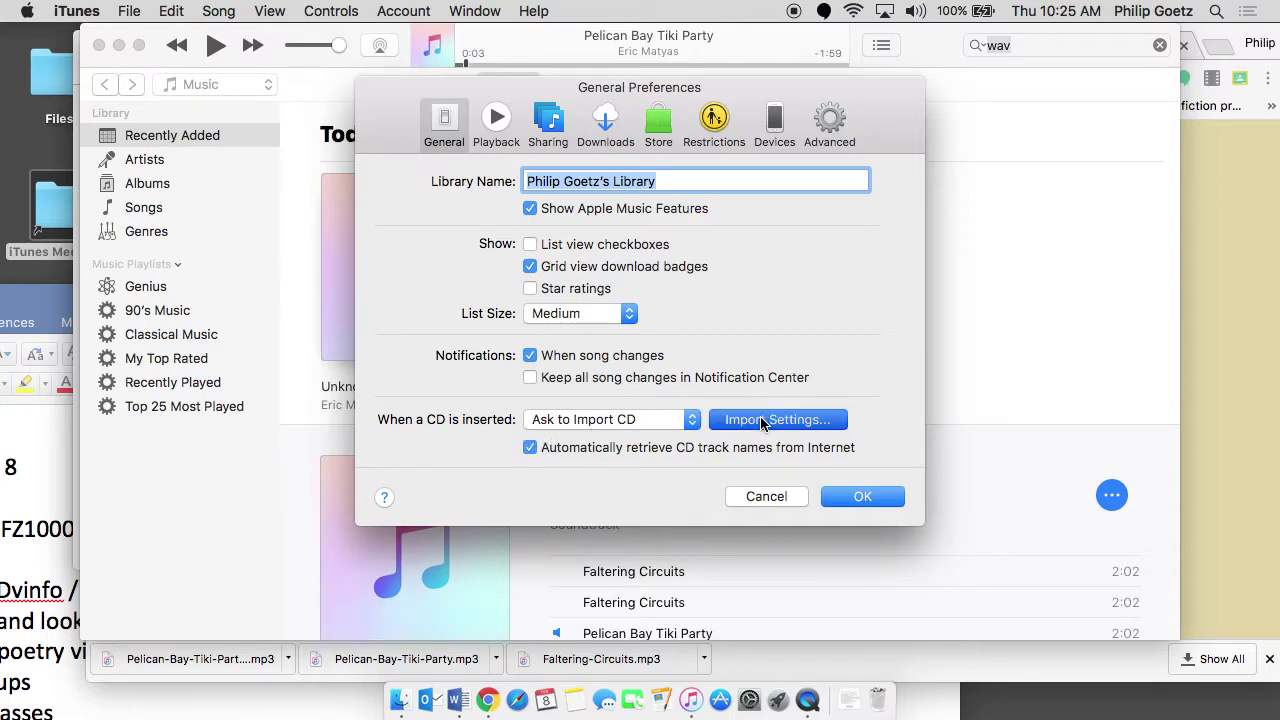
click(674, 151)
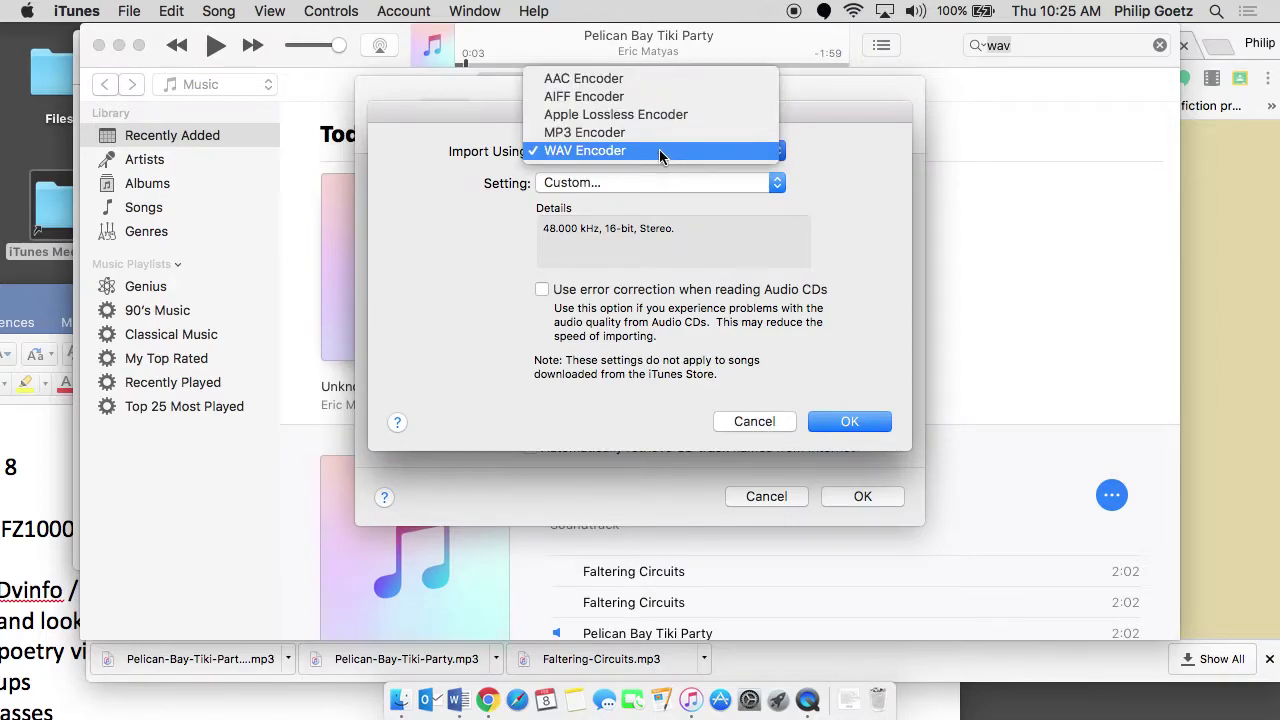
click(655, 149)
Confirm the custom WAV encoding settings of 48.000 kHz, 16-bit and Stereo, and save the preferences.
click(621, 182)
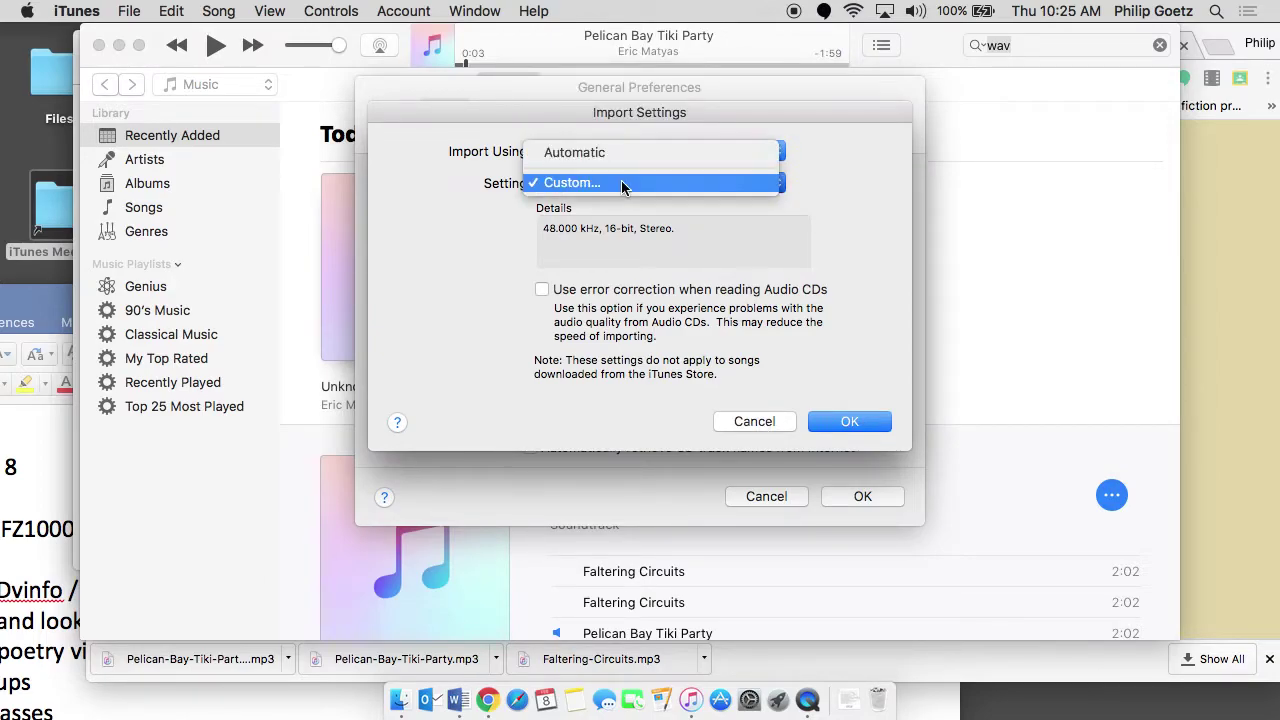
click(621, 182)
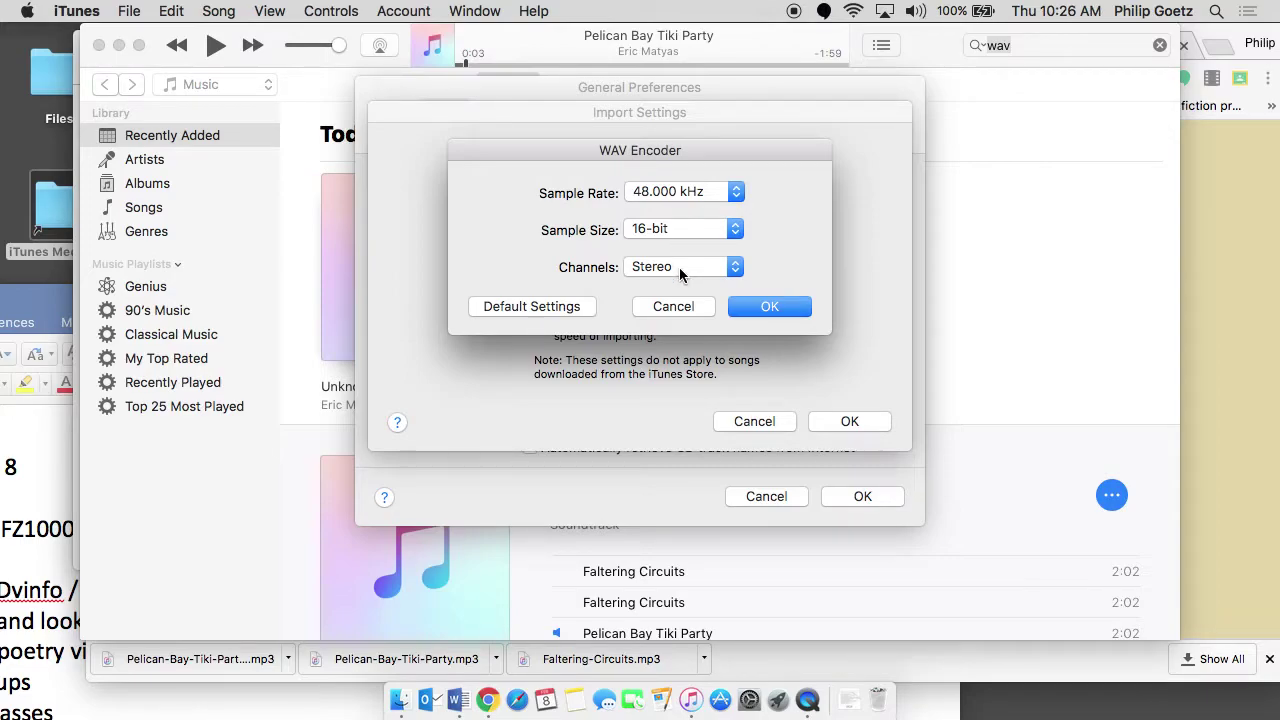
click(758, 306)
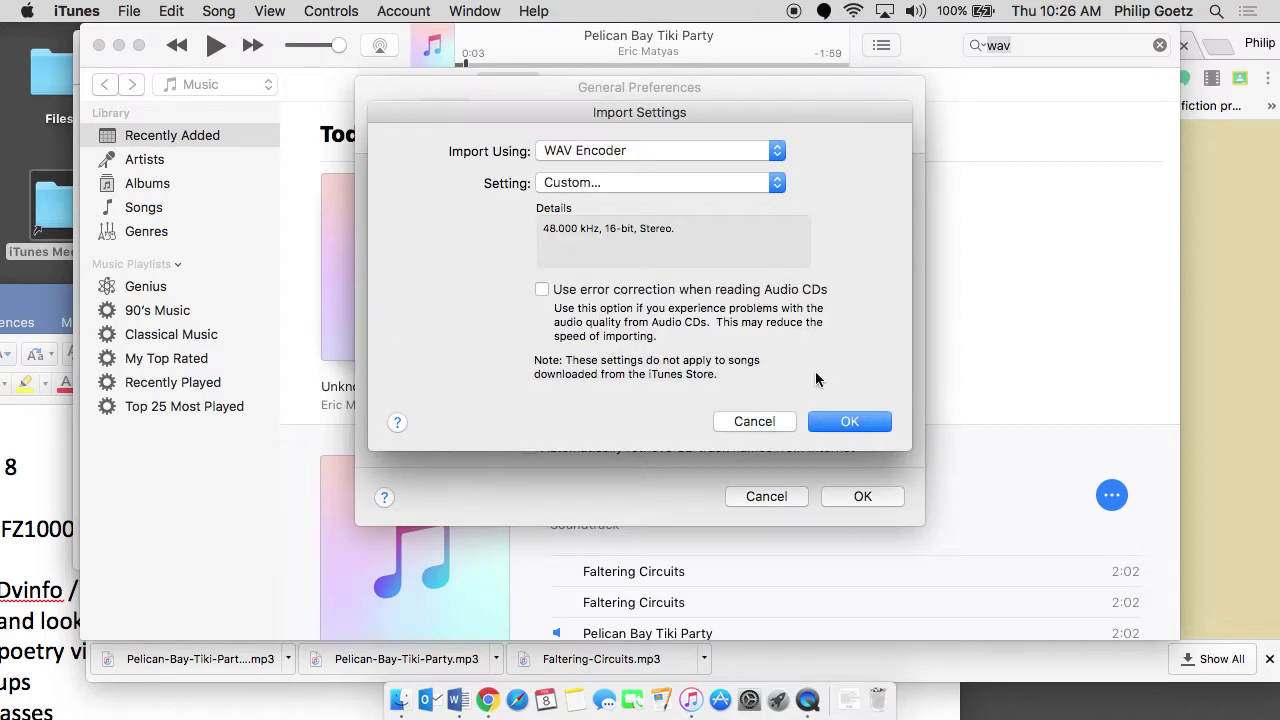
click(840, 423)
click(866, 505)
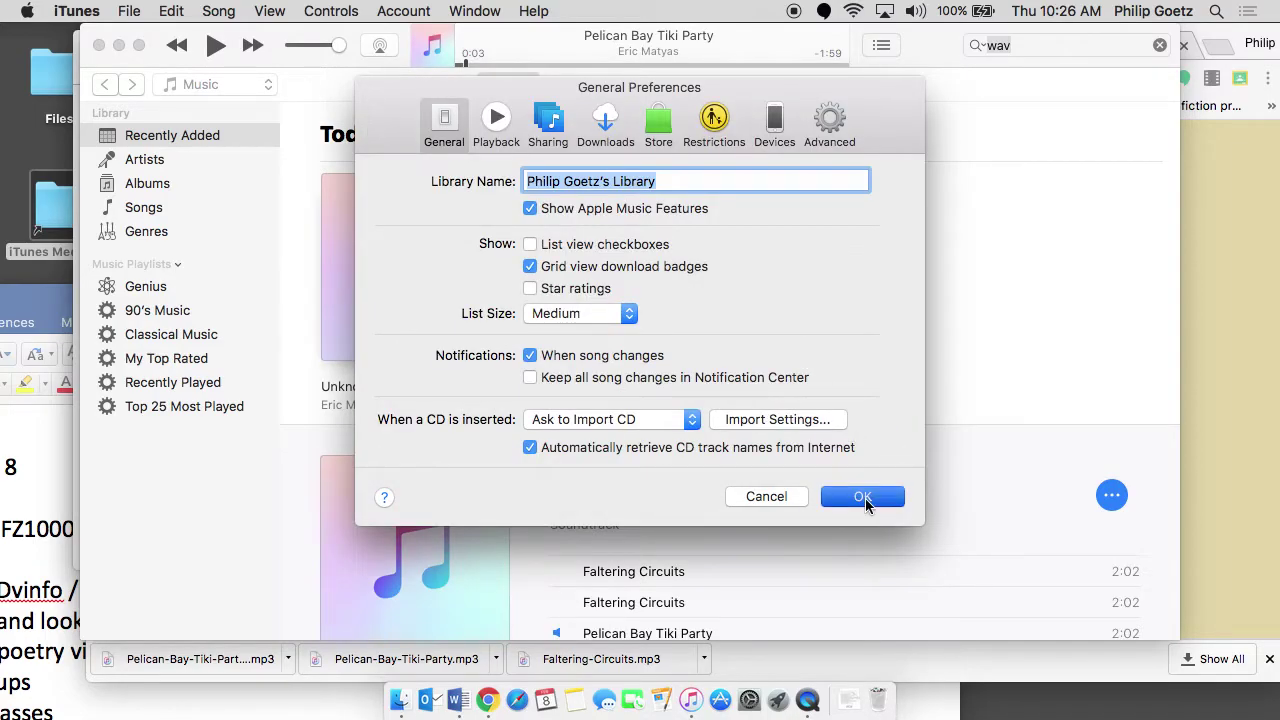
Create a WAV version of the Pelican Bay Tiki Party track in the iTunes library.
click(668, 632)
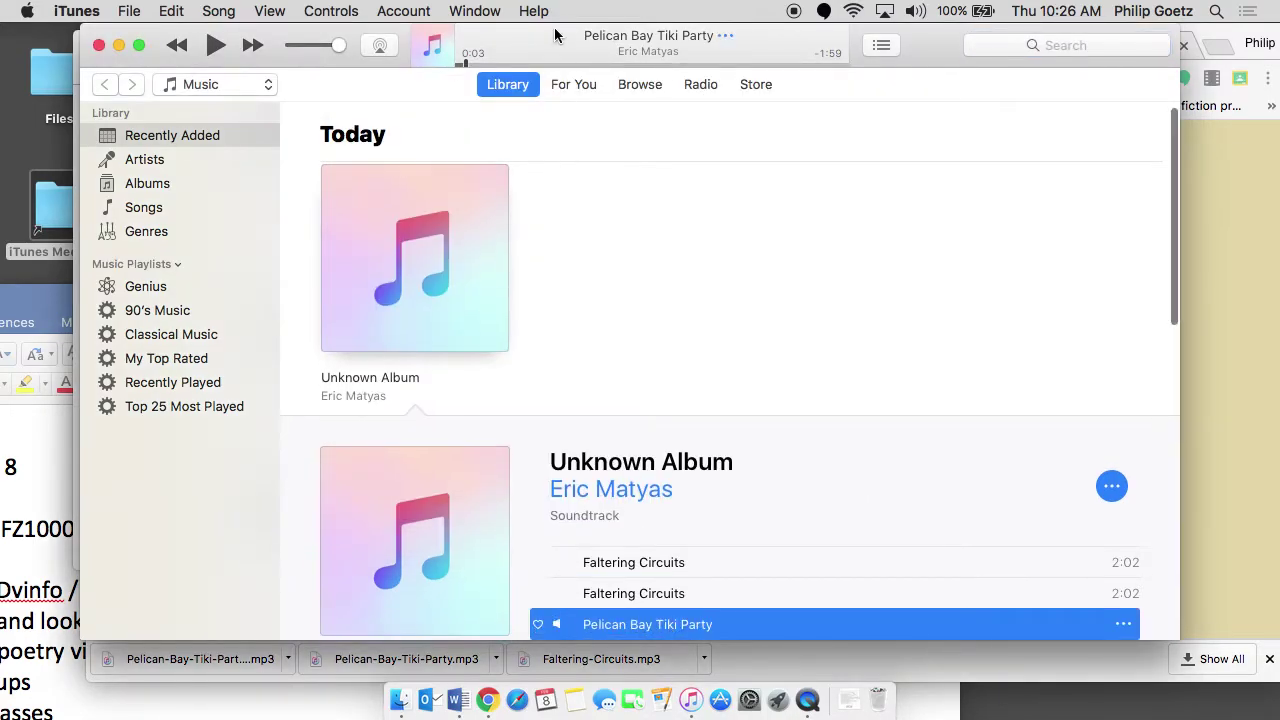
click(146, 9)
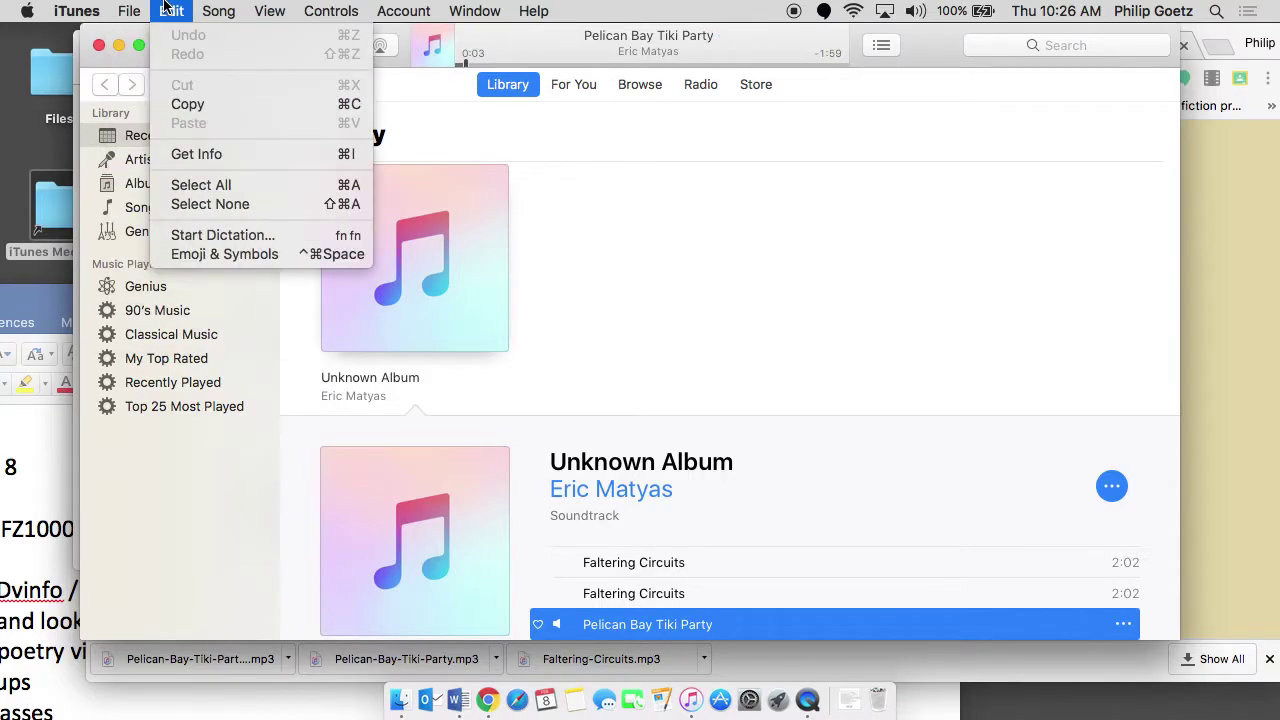
mouse_move(60, 11)
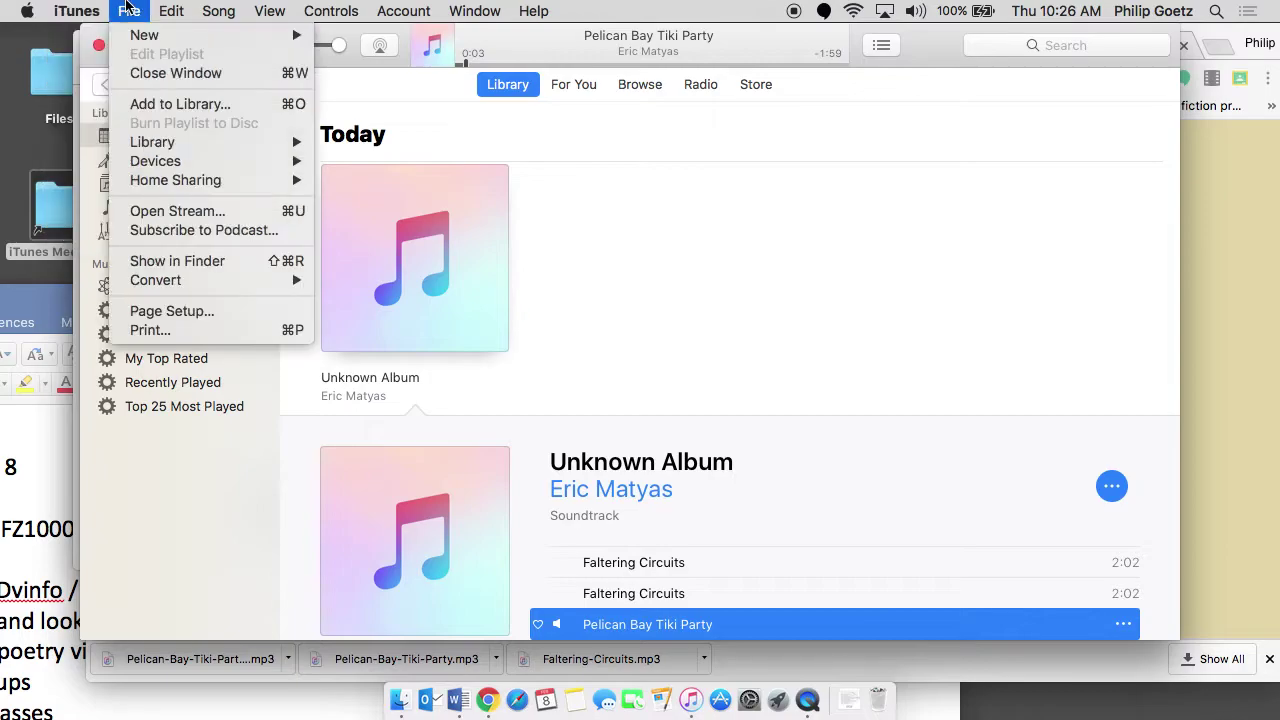
mouse_move(165, 8)
mouse_move(120, 10)
mouse_move(236, 14)
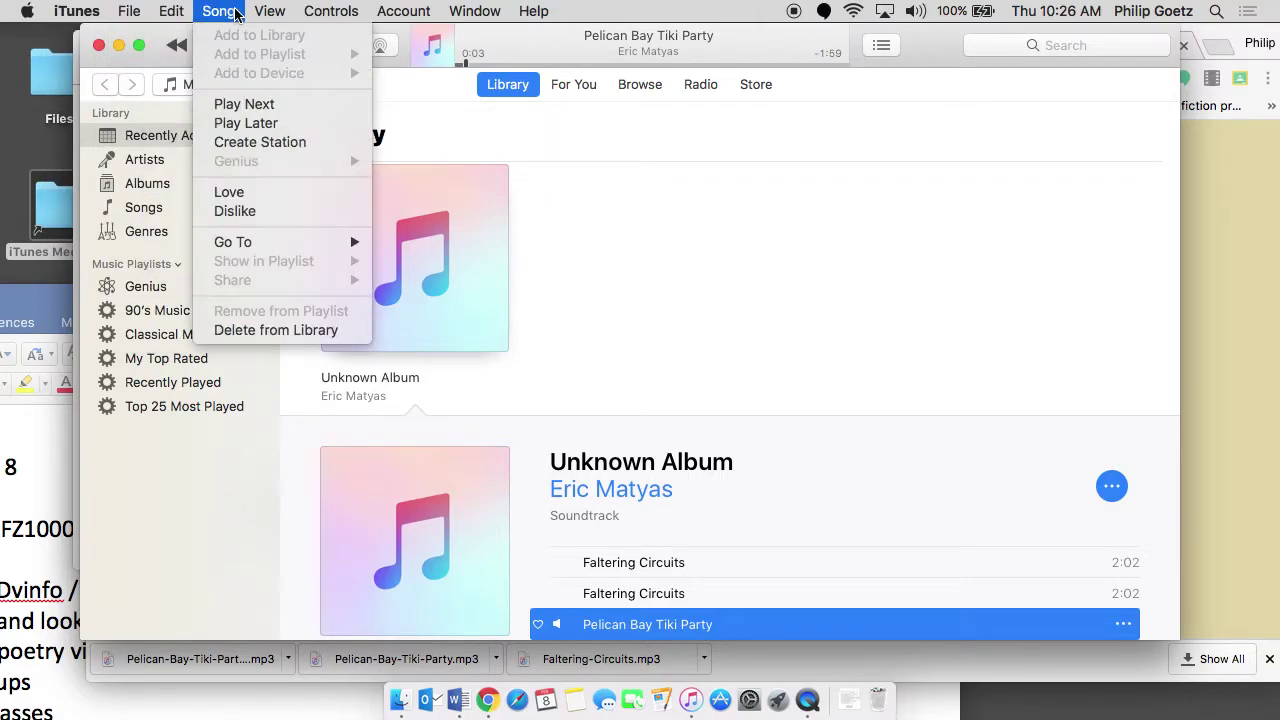
mouse_move(327, 14)
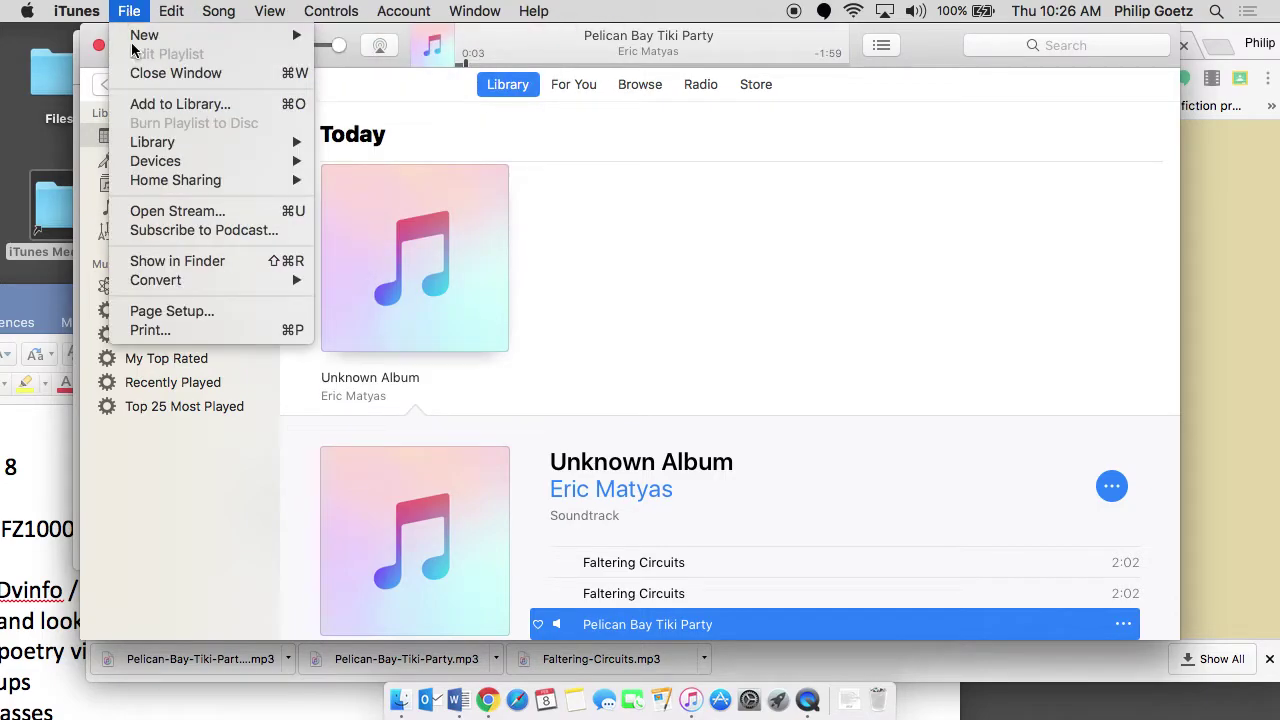
mouse_move(281, 285)
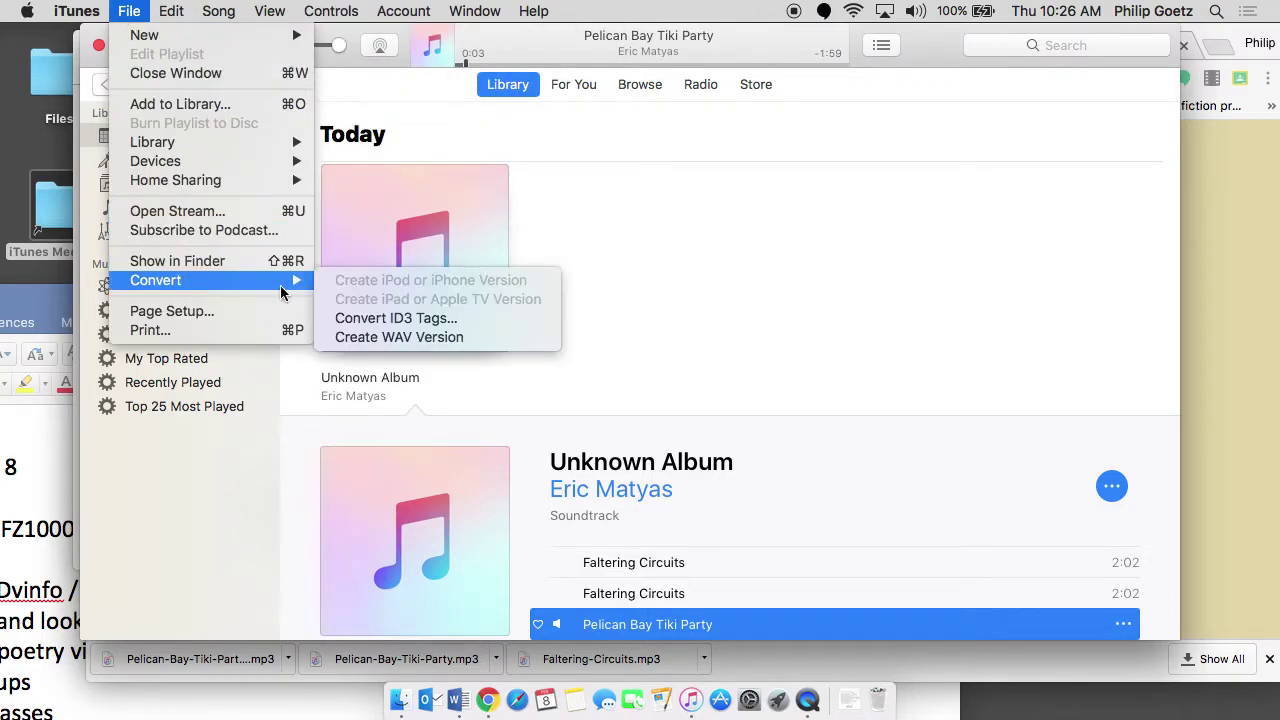
click(391, 338)
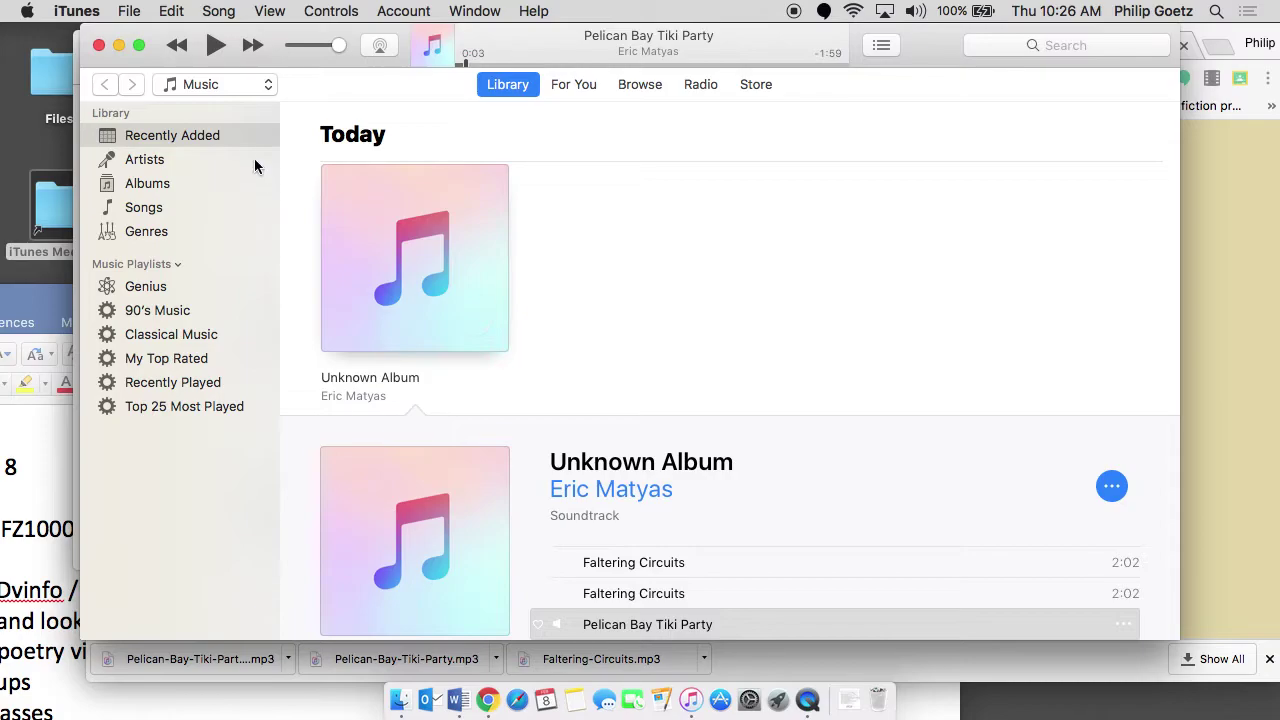
Move the iTunes window out of the way and search this Mac for WAV in Finder.
drag(276, 57, 749, 419)
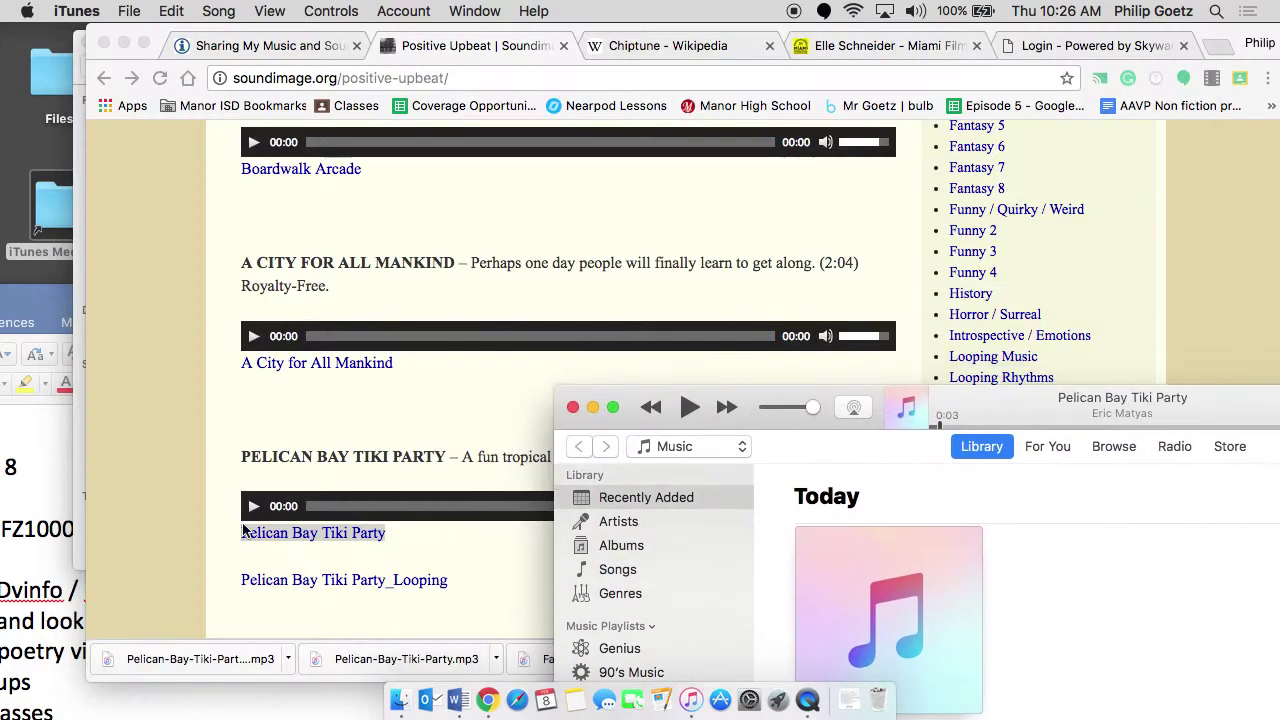
click(400, 700)
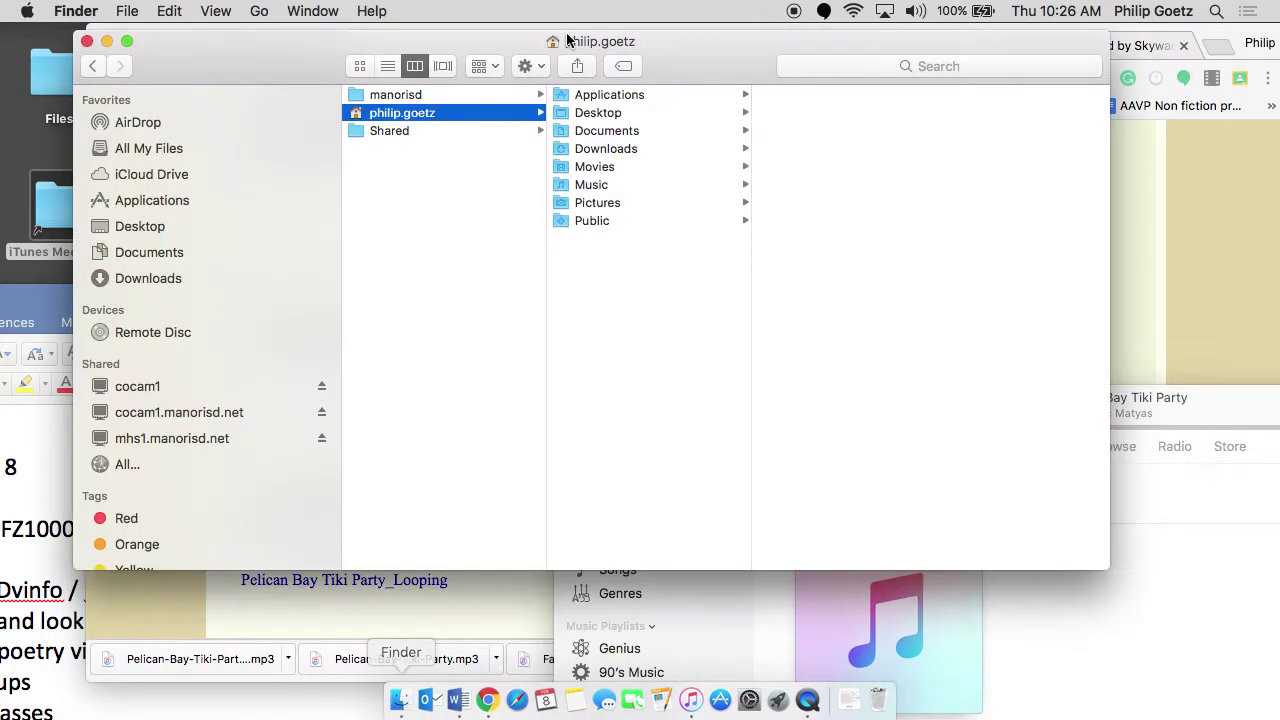
click(842, 61)
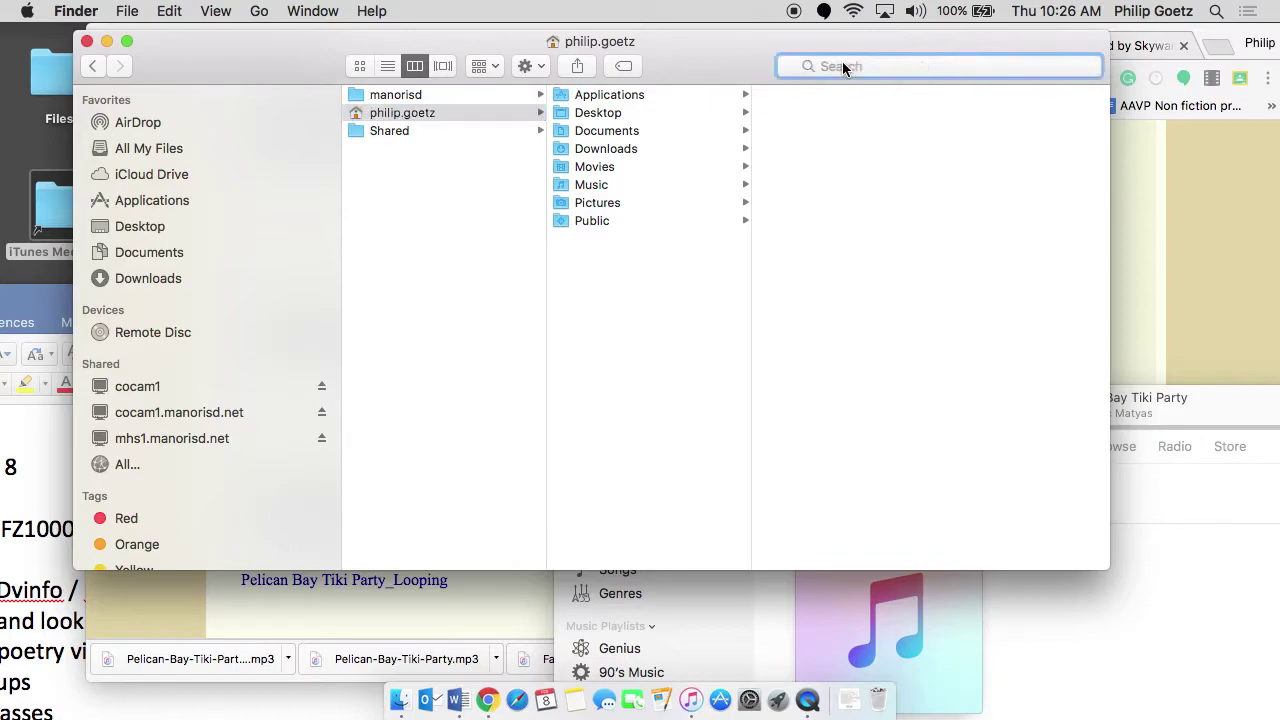
text(WAV)
key(Return)
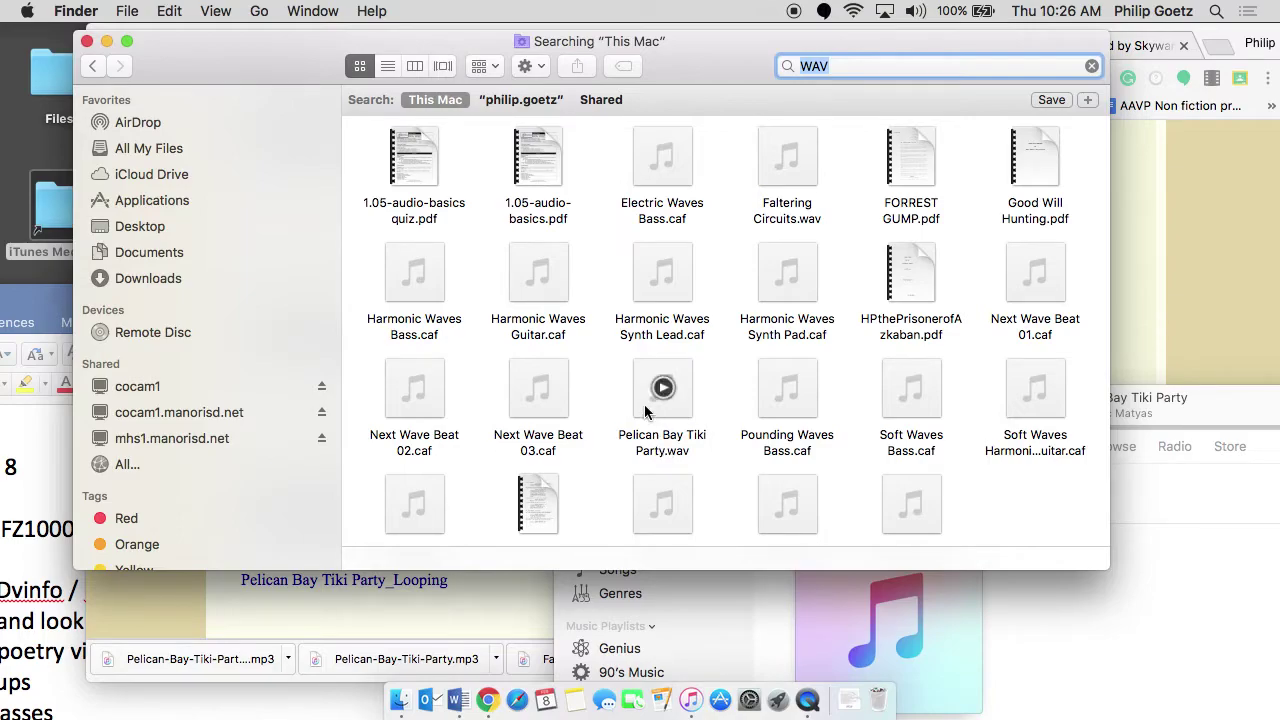
Show the Pelican Bay Tiki Party.wav file in its enclosing folder.
click(650, 437)
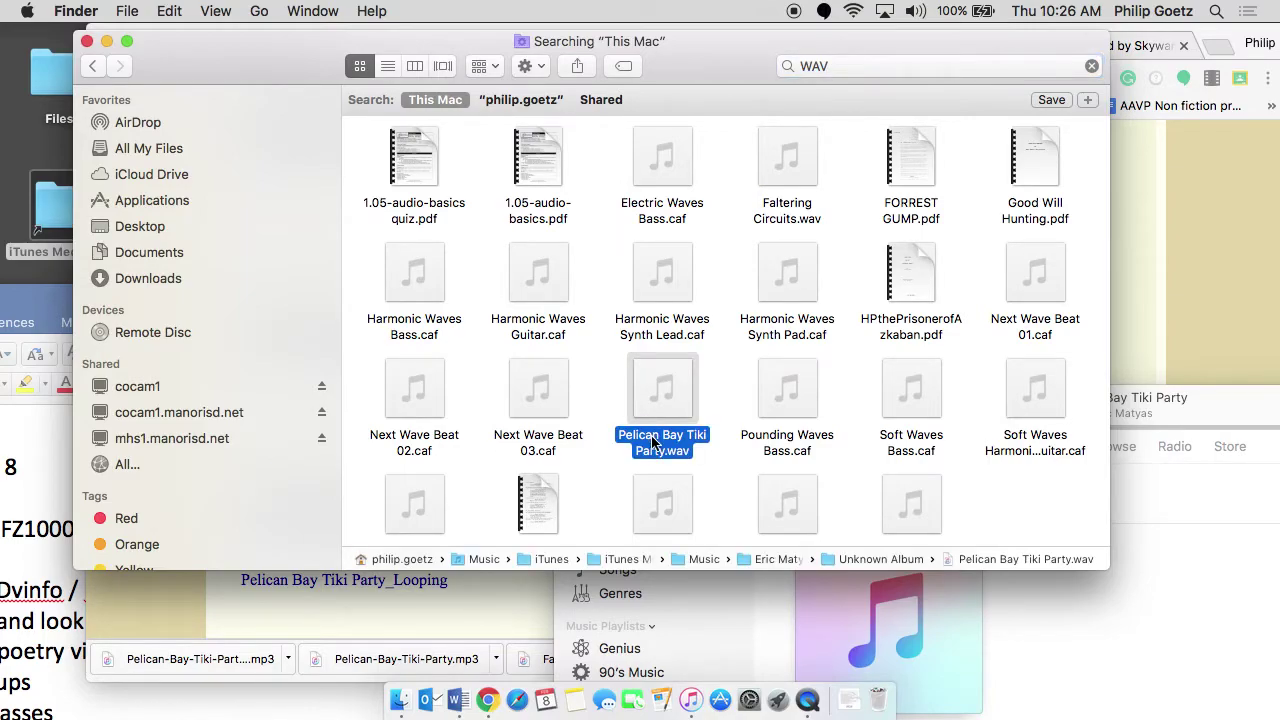
mouse_move(642, 395)
right_click(642, 421)
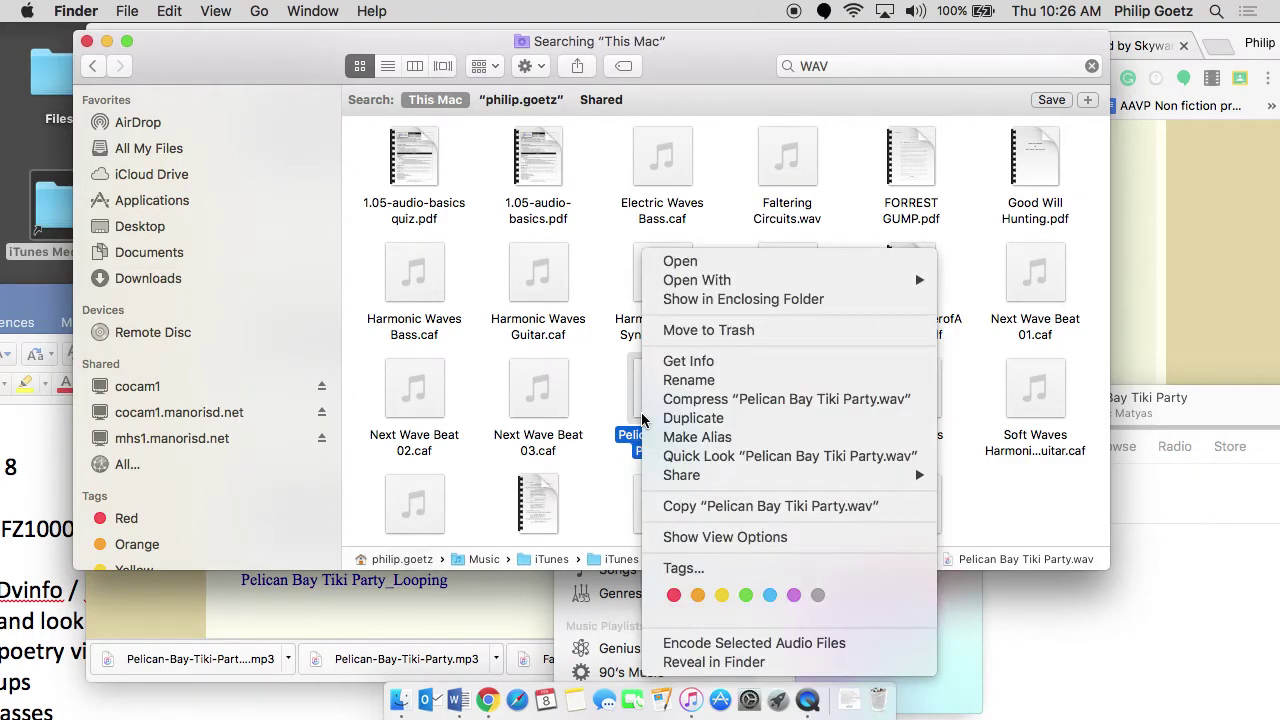
click(710, 300)
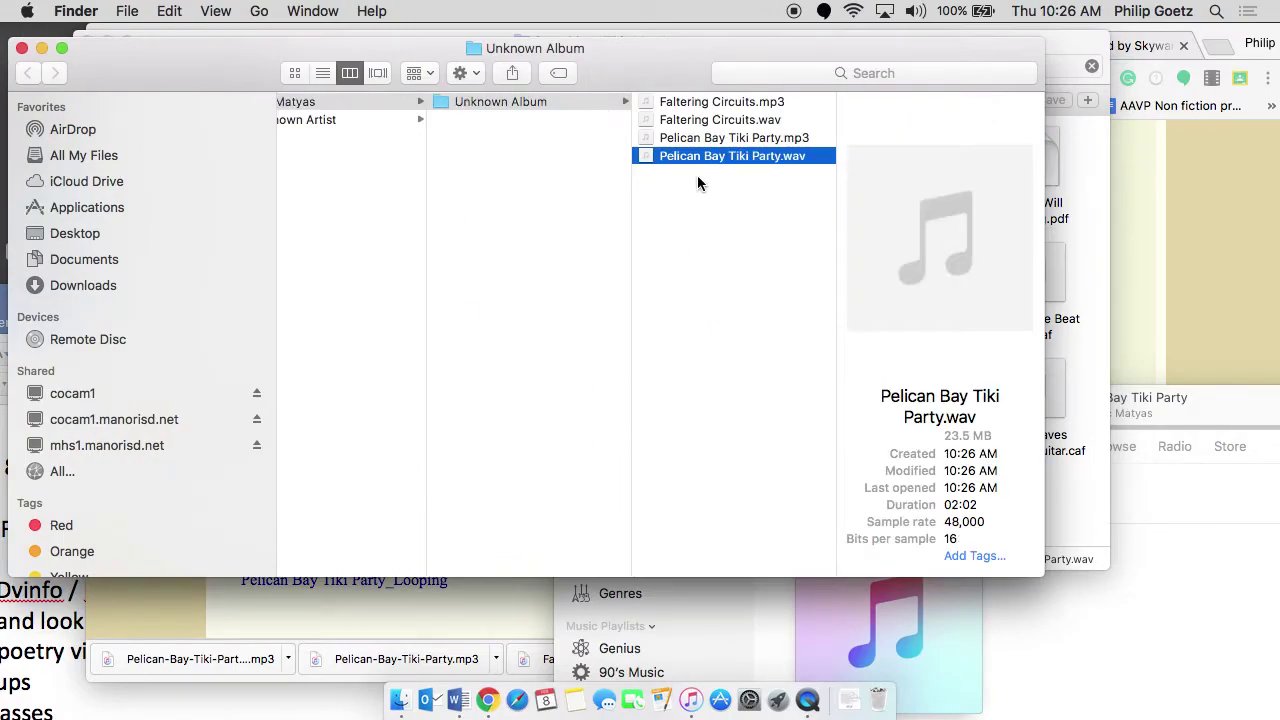
Go back up through the parent folders from Pelican Bay Tiki Party.wav to the user's home folder.
key(Left)
key(Left)
key(Left)
key(Left)
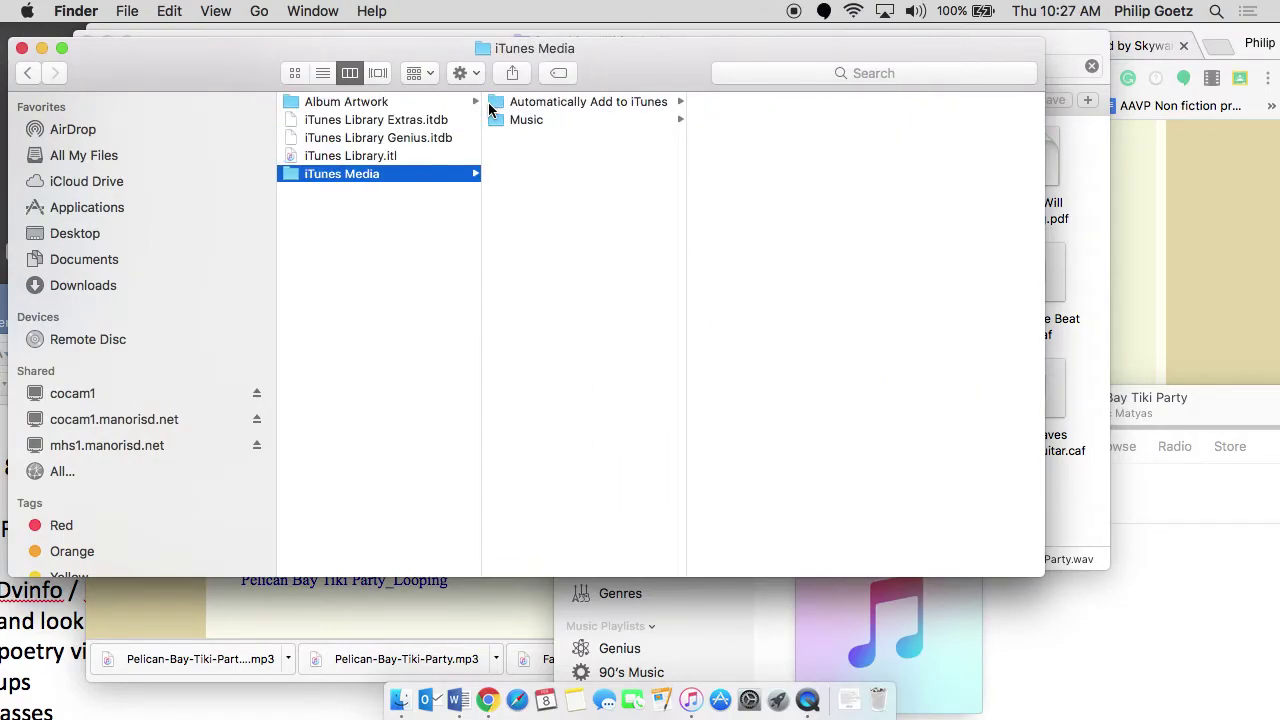
key(Left)
key(Left)
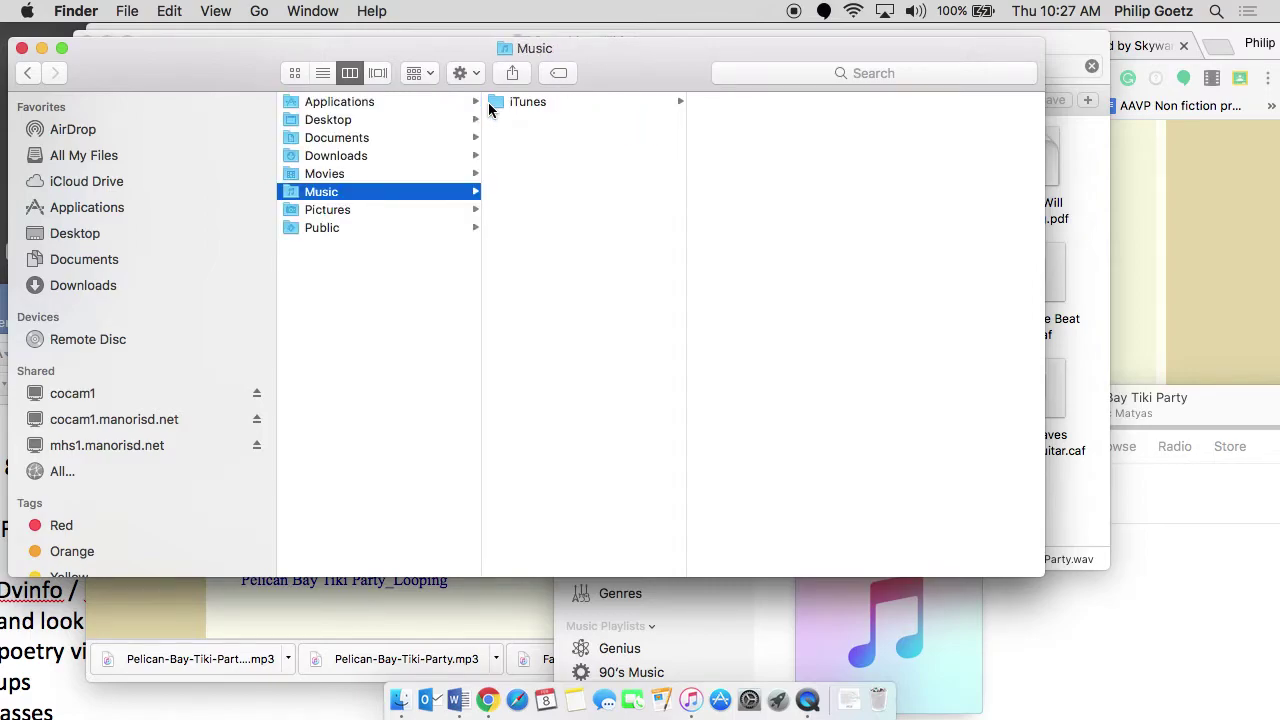
key(Left)
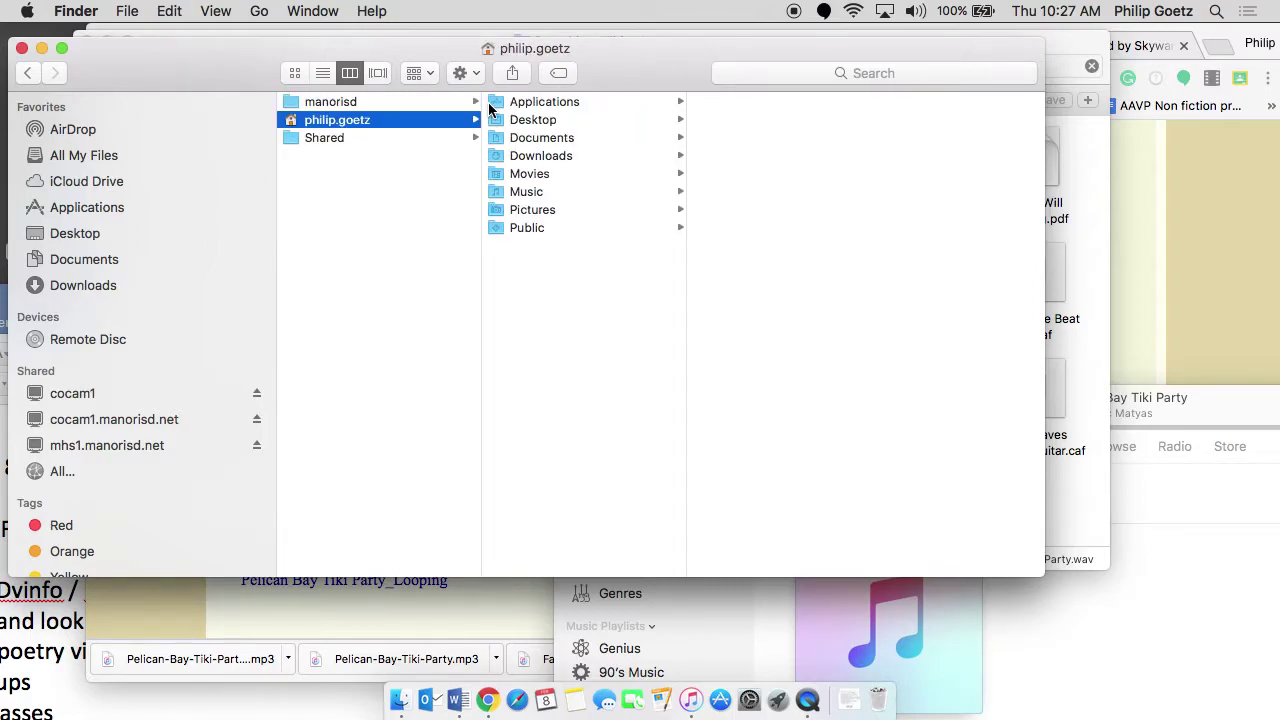
Browse from the home folder through Music and iTunes, select the iTunes Media folder and open its context options.
key(Right)
key(Down)
key(Down)
key(Down)
key(Down)
key(Down)
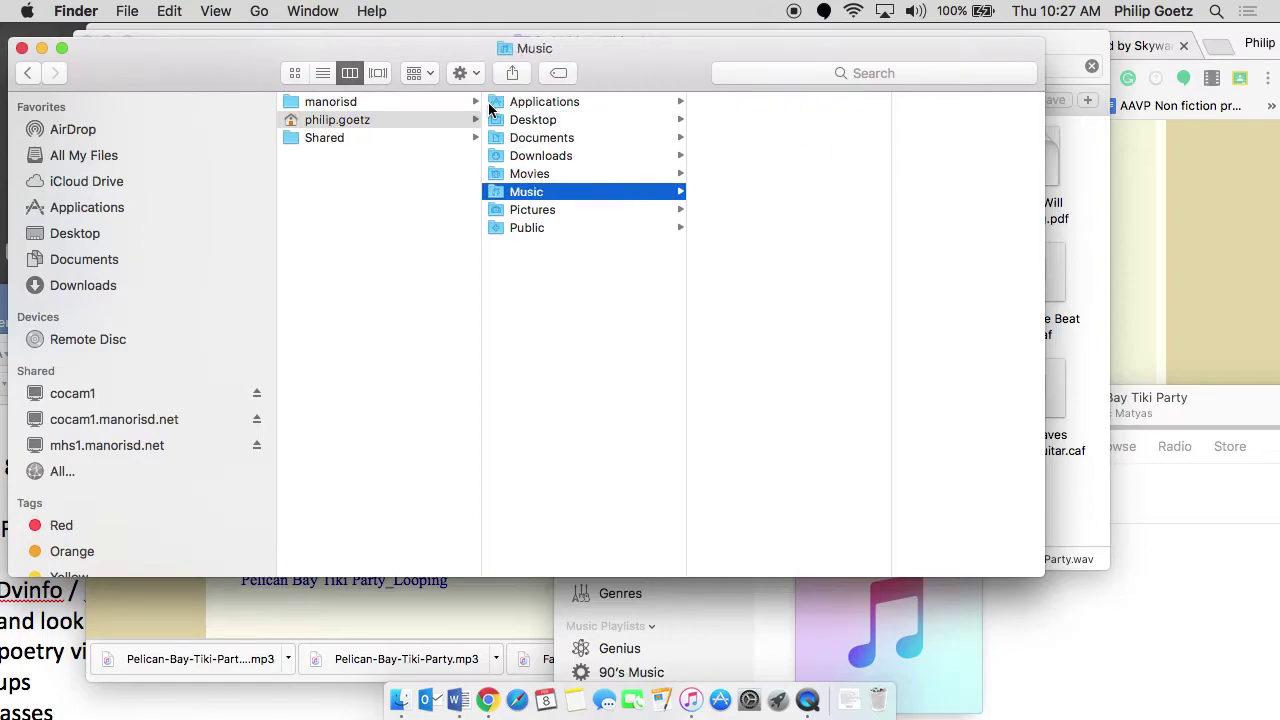
key(Right)
key(Right)
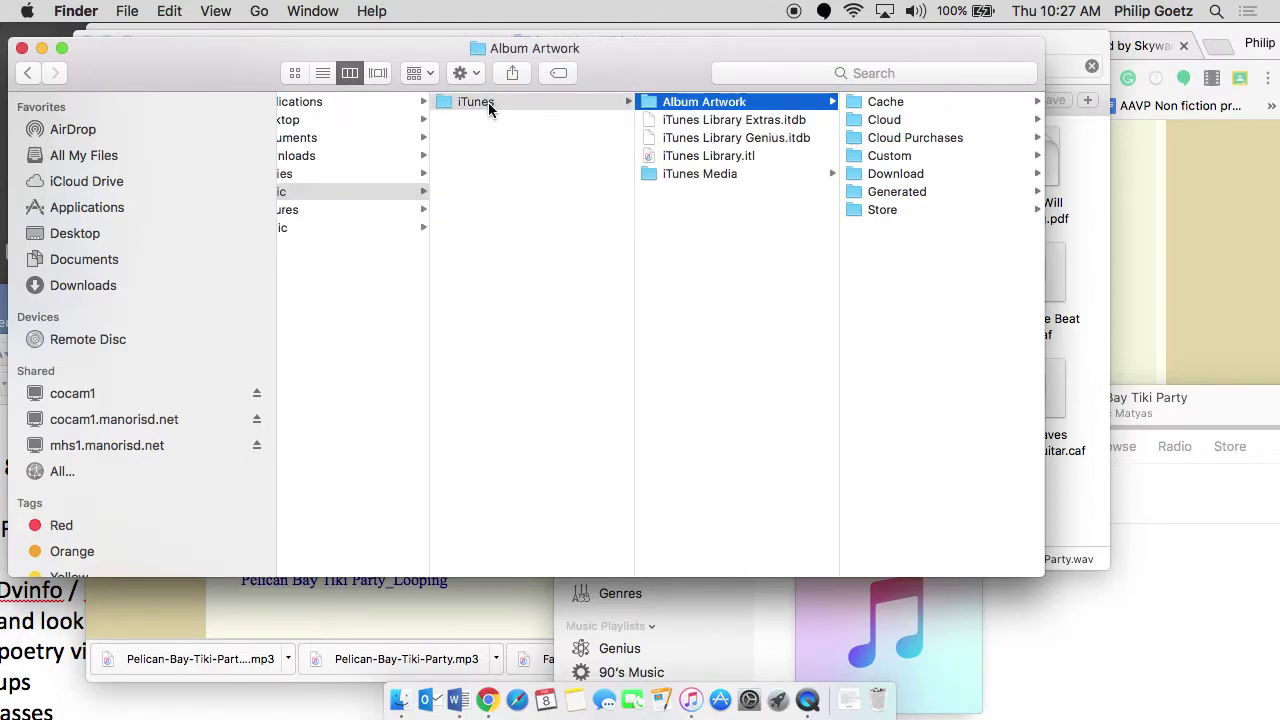
key(Down)
key(Down)
key(Down)
key(Down)
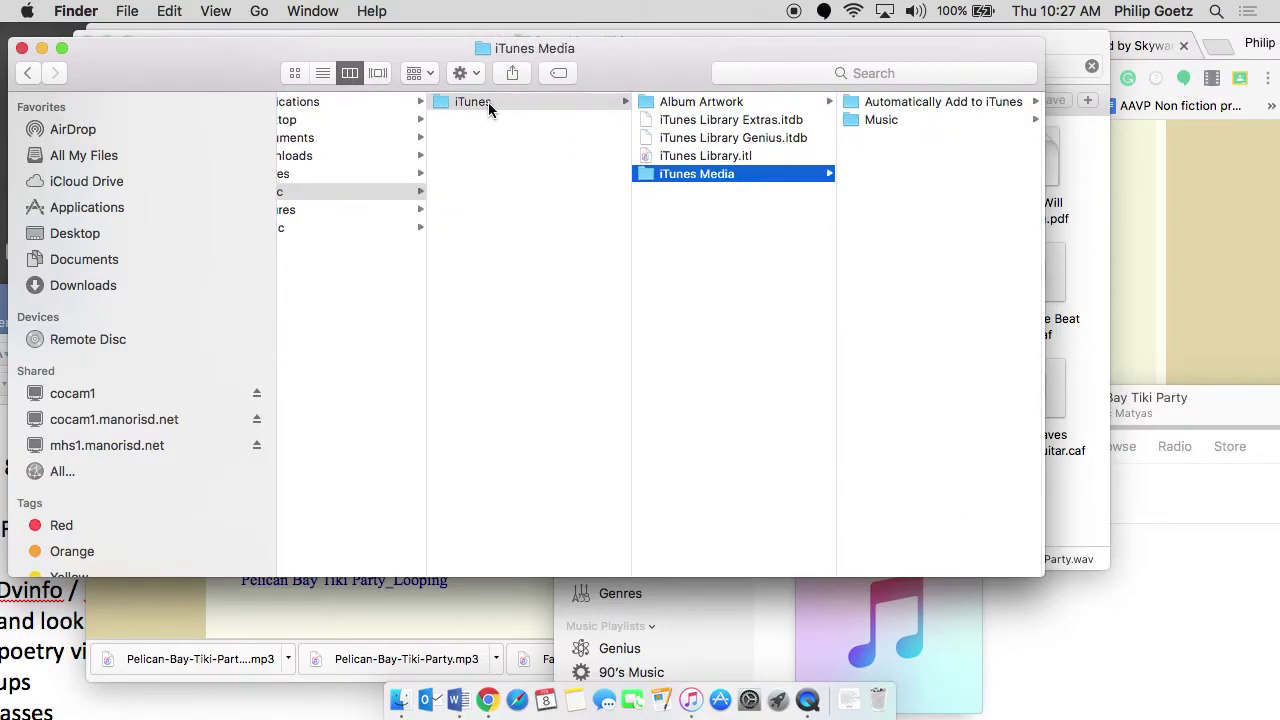
click(680, 178)
right_click(669, 174)
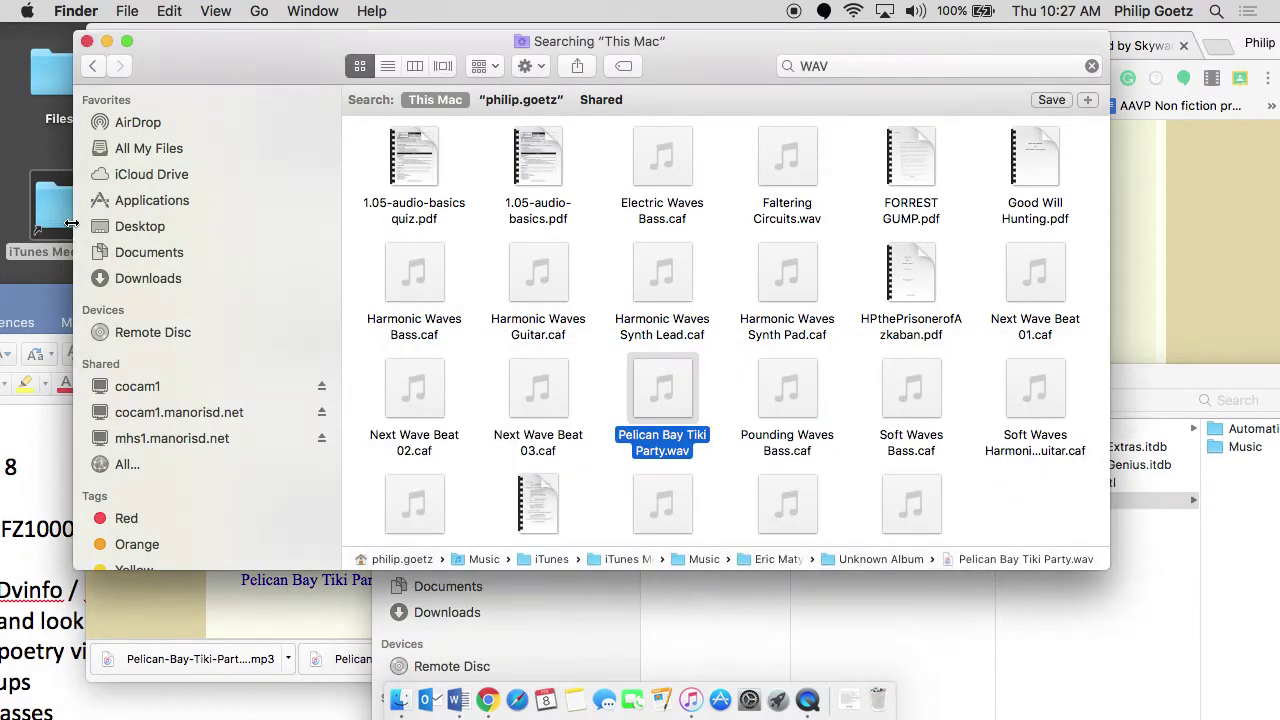
Open the iTunes Media alias on the desktop and browse through Music and the artist's folder to Unknown Album.
double_click(62, 220)
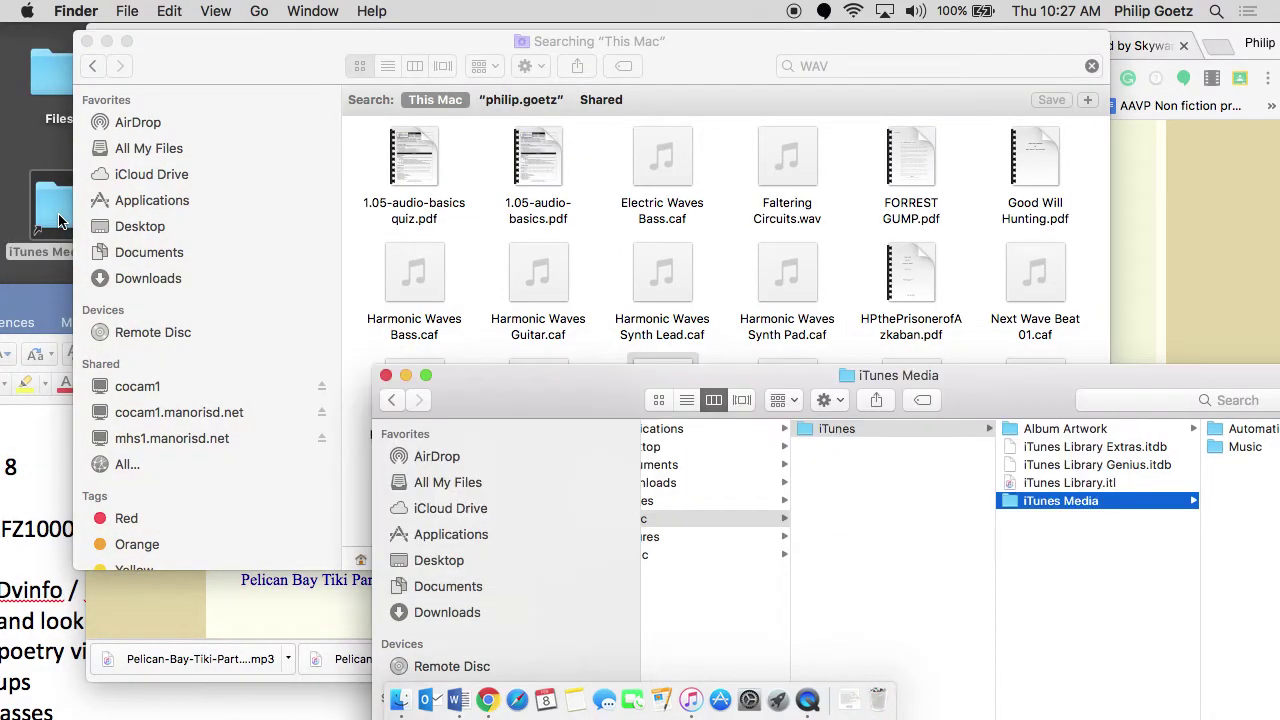
drag(591, 375, 331, 210)
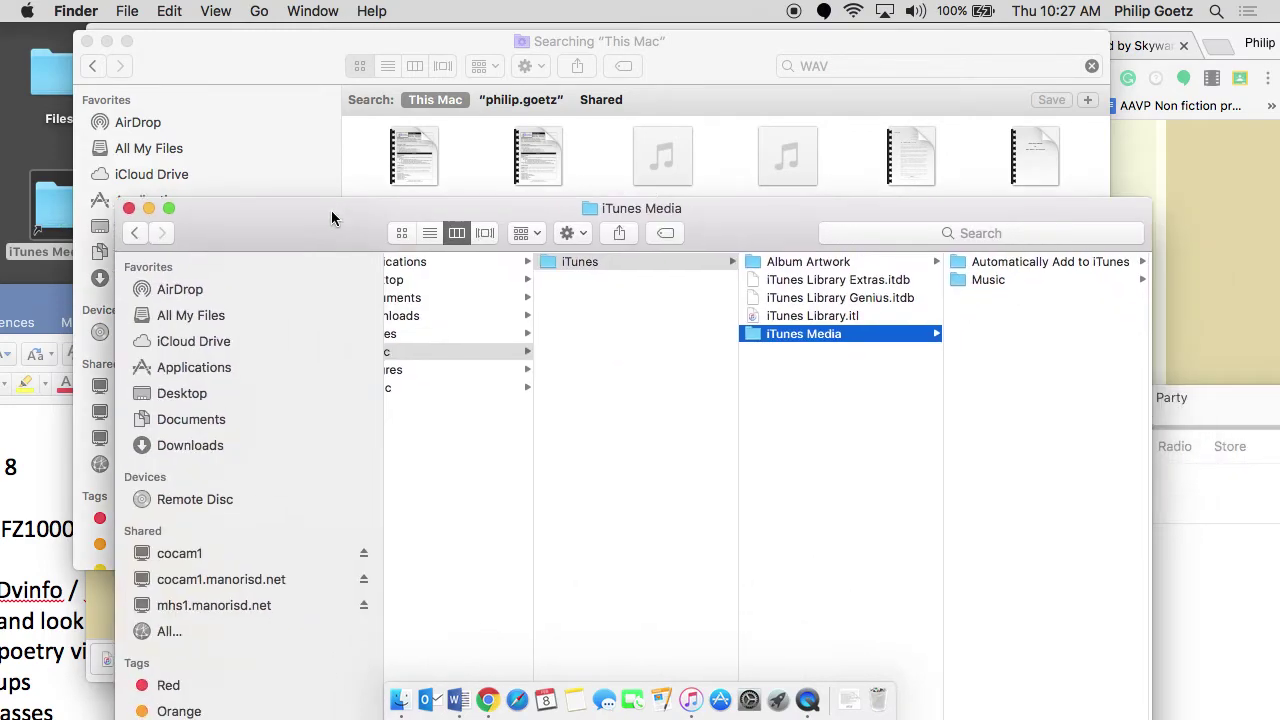
click(986, 277)
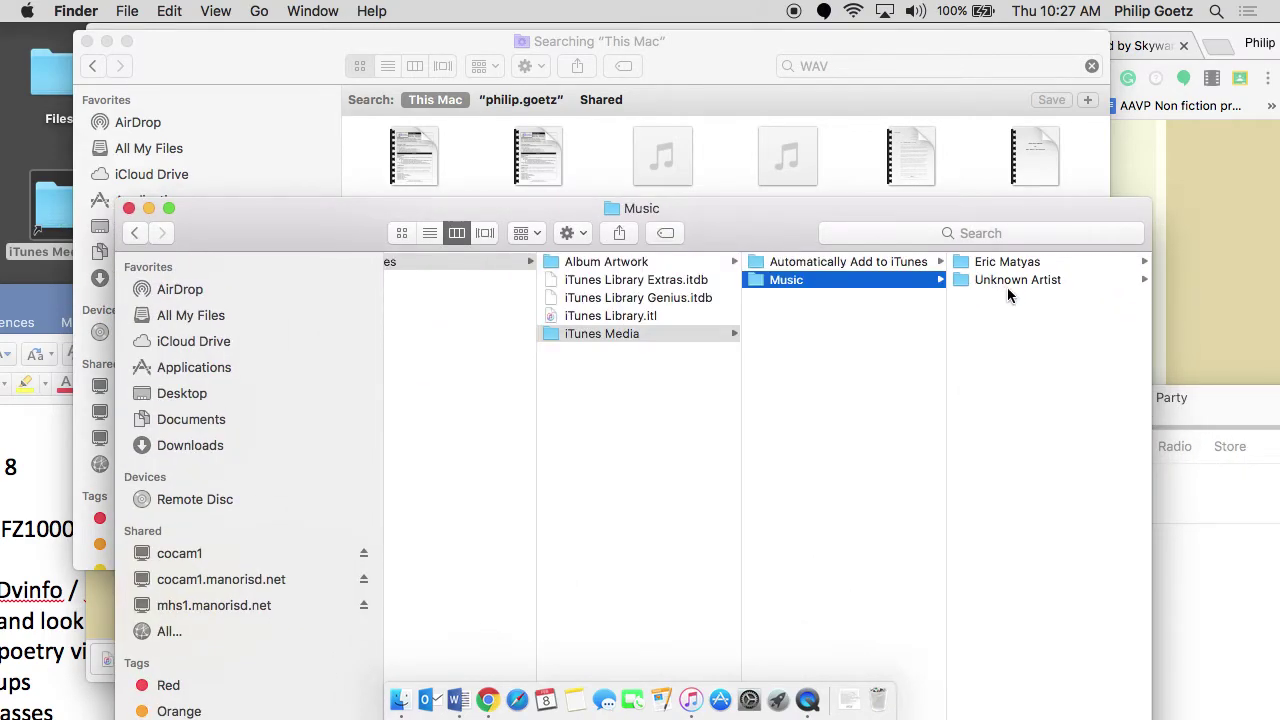
click(995, 263)
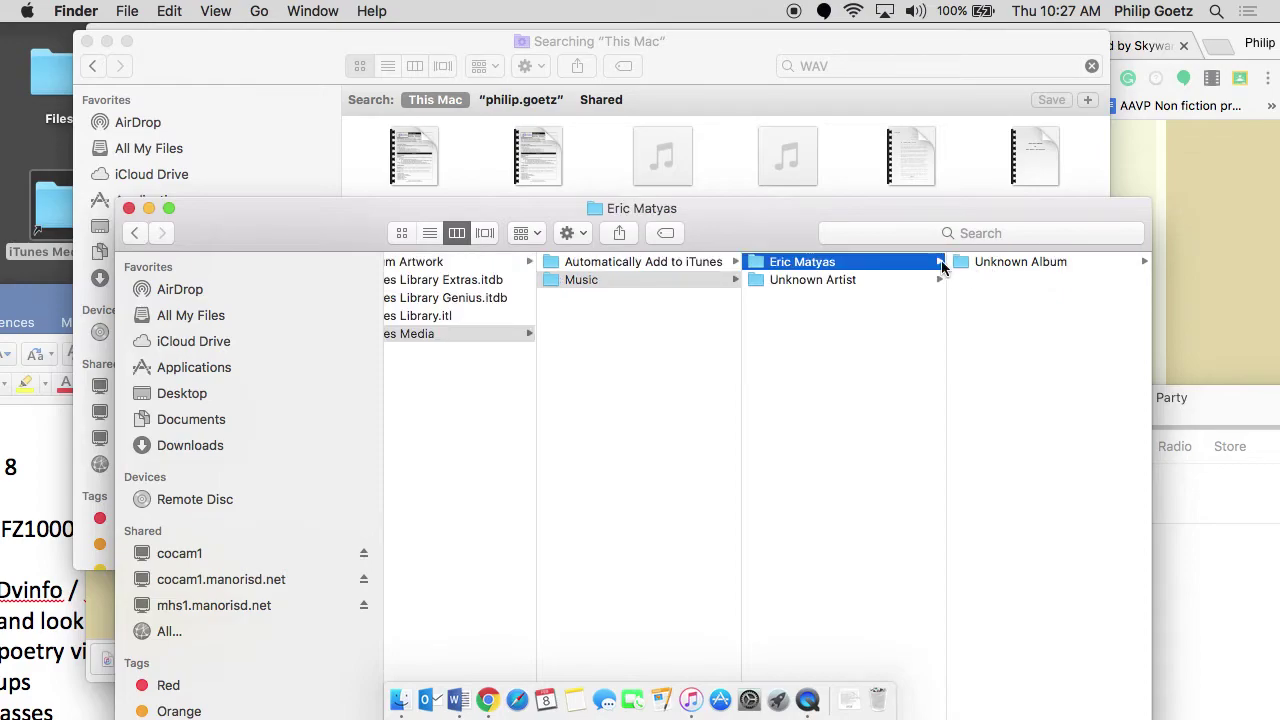
click(984, 262)
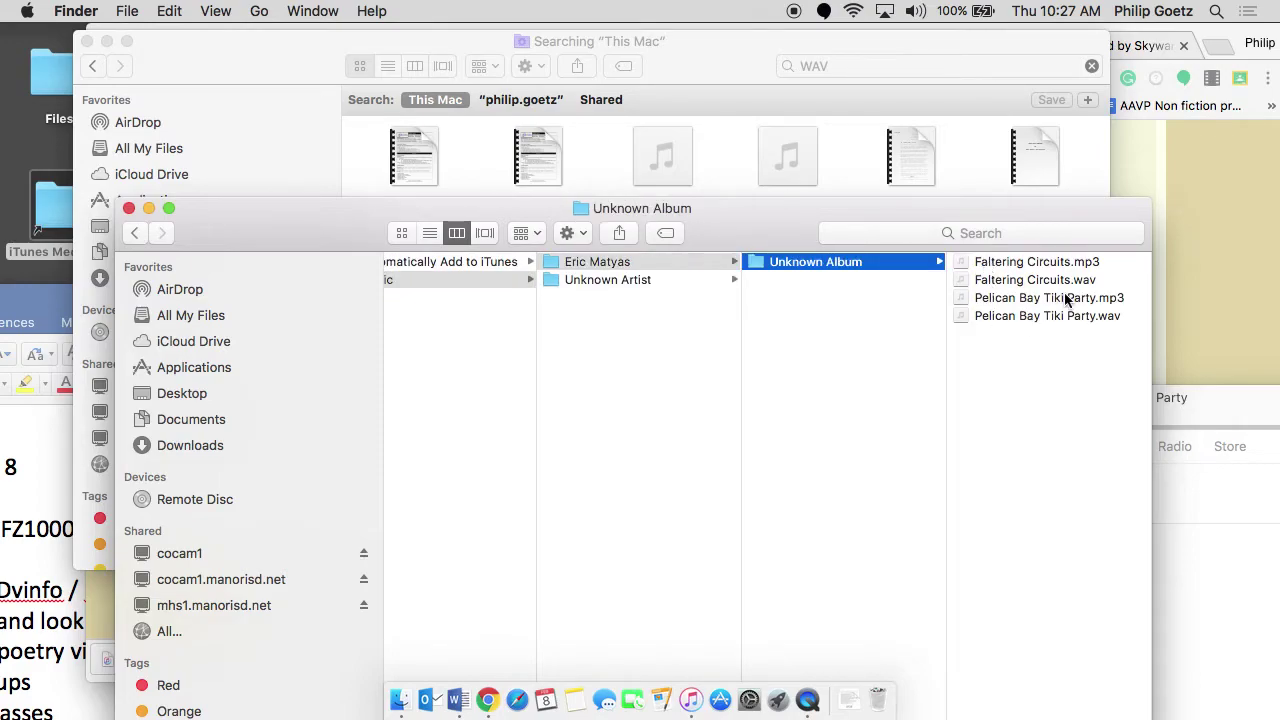